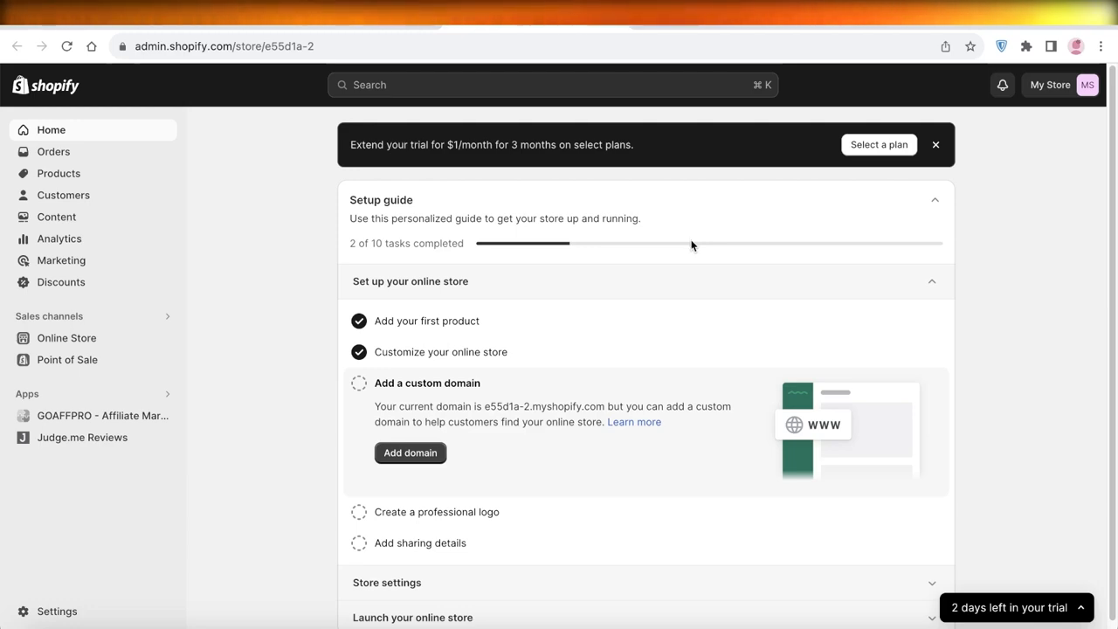
Dismiss the trial extension offer and open the Shopify App Store from the store's apps and sales channels settings
click(935, 145)
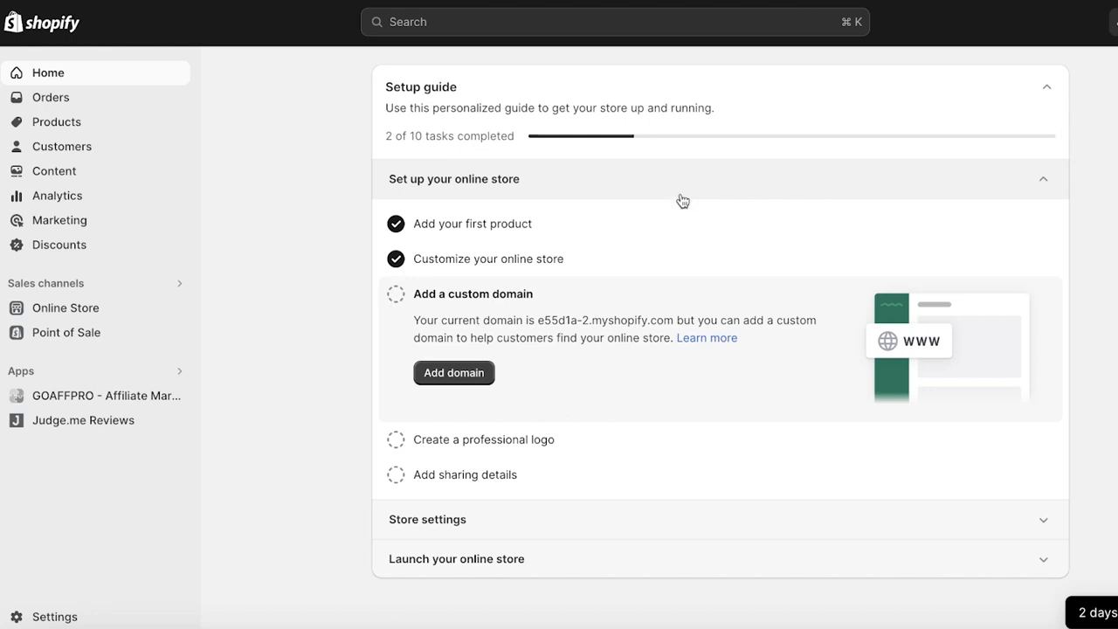
click(77, 618)
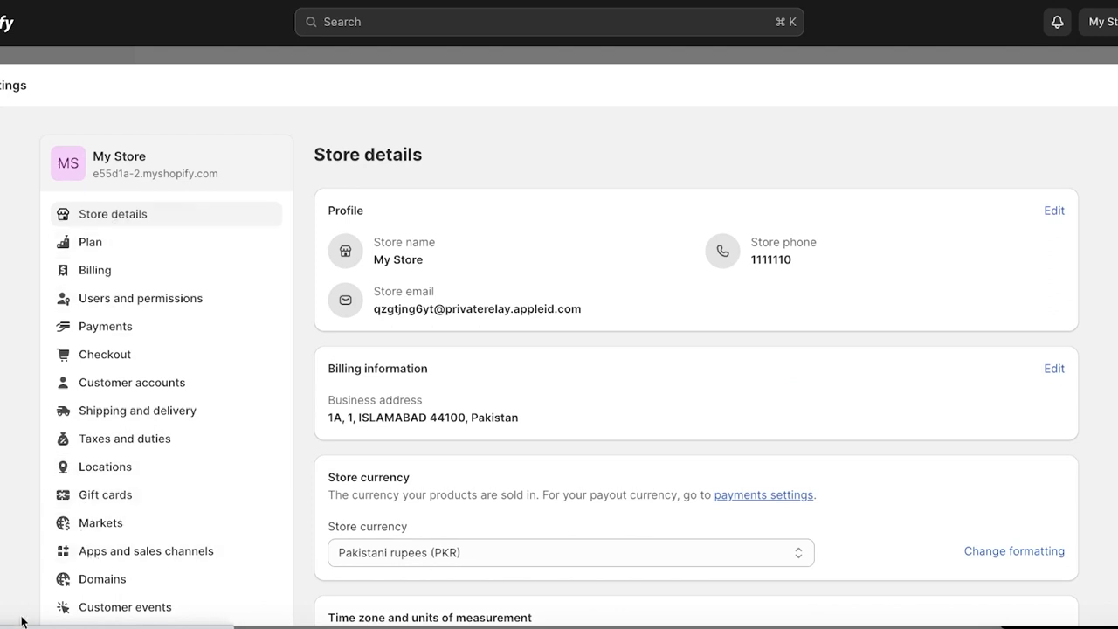
click(84, 561)
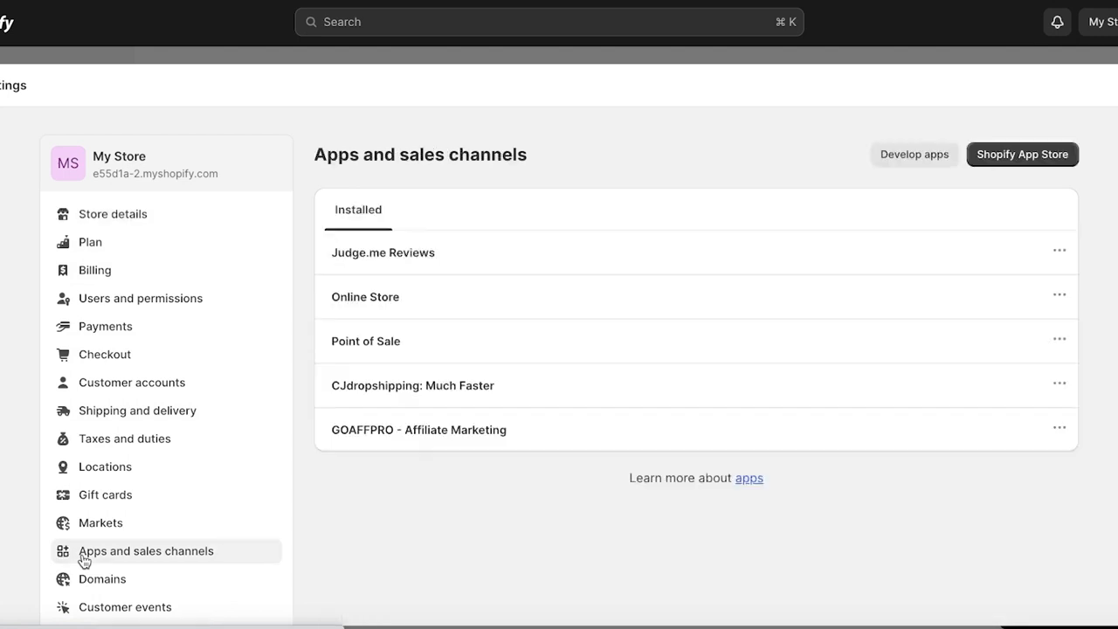
click(1014, 162)
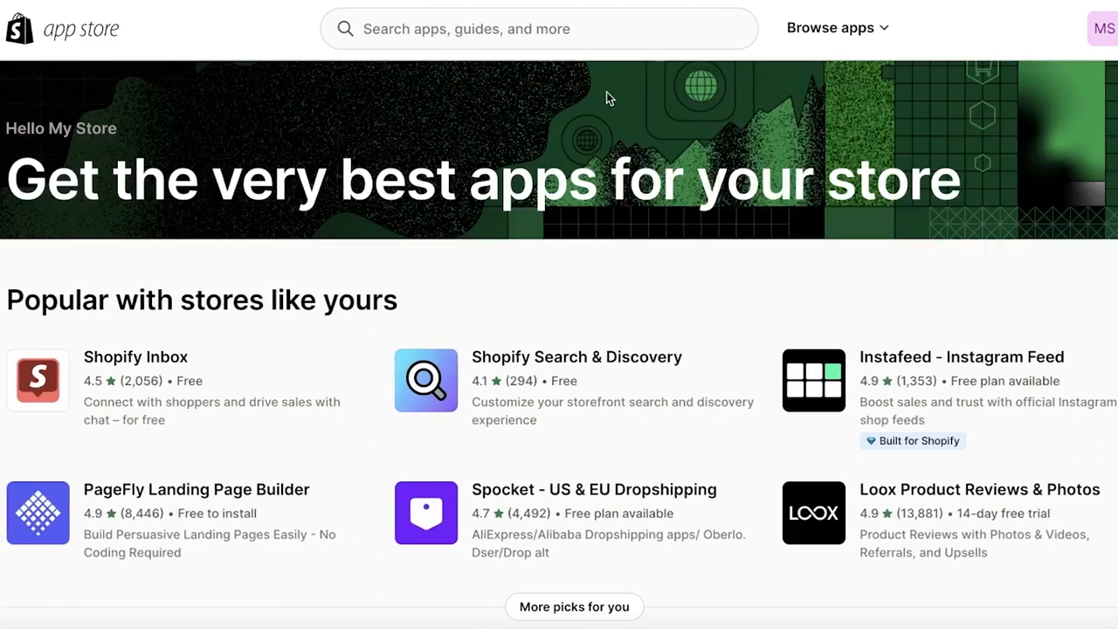
Search the app store for "aliexpress"
click(529, 26)
text(al)
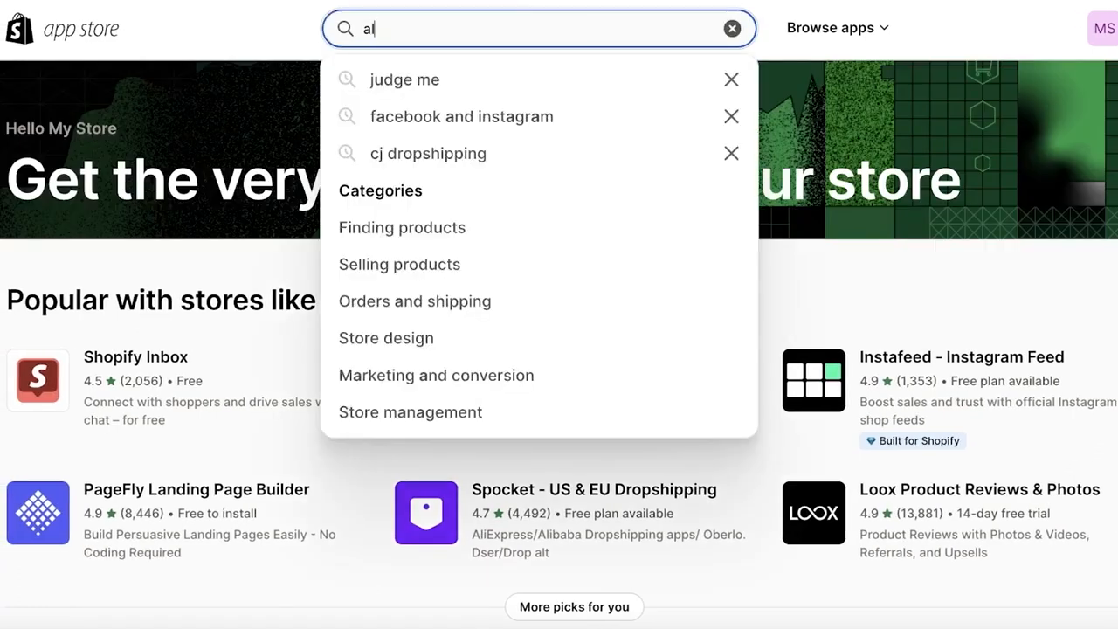
text(iexpress)
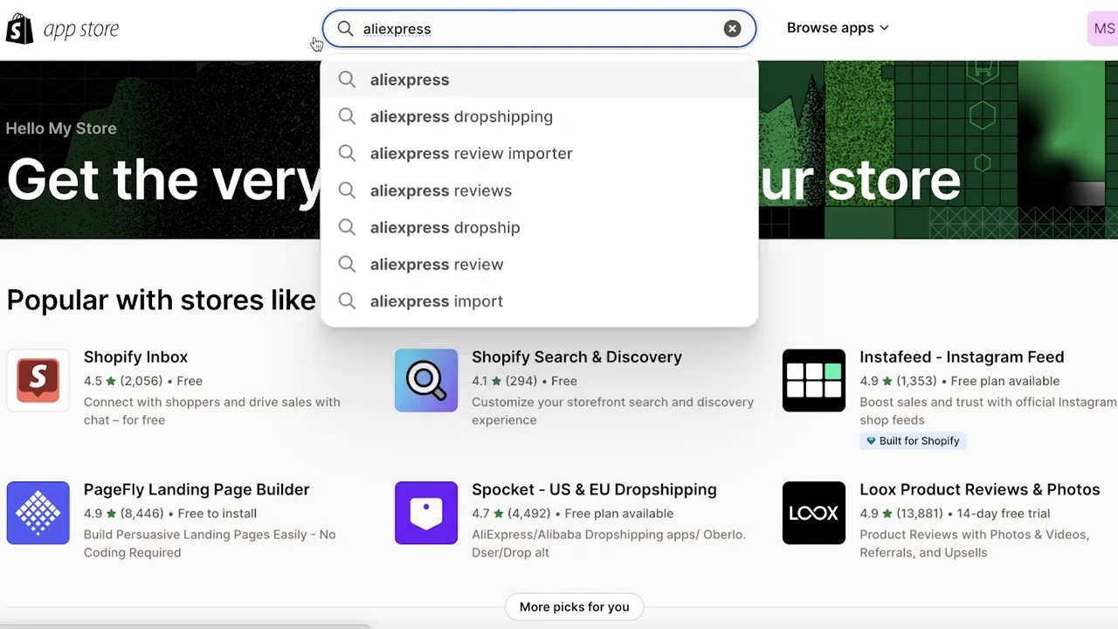
click(419, 79)
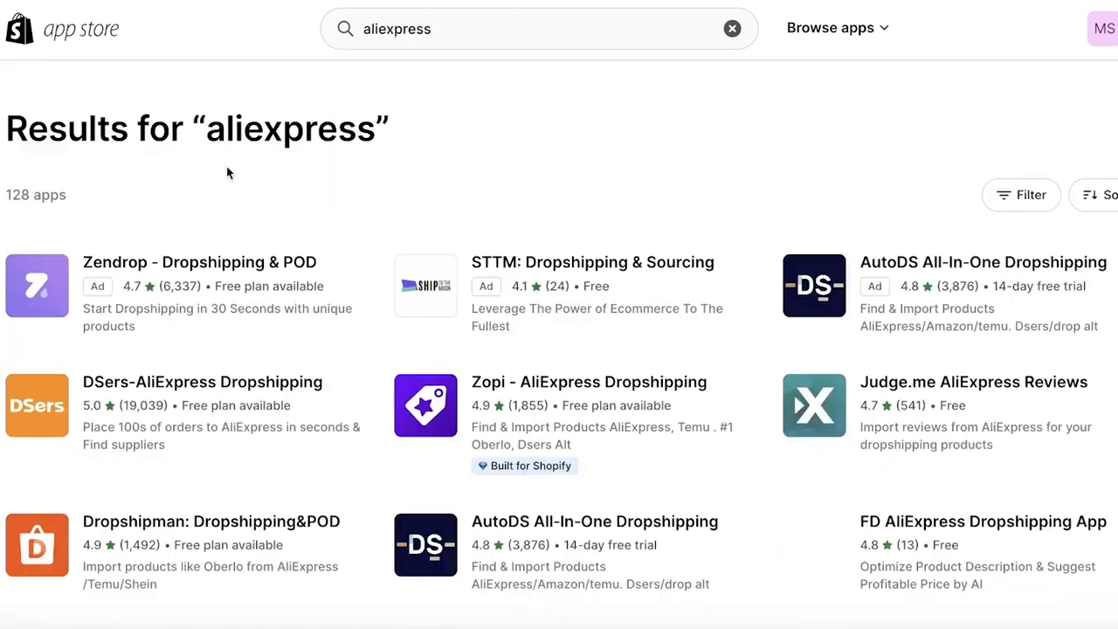
Browse the aliexpress results and open the listing for DSers-AliExpress Dropshipping
scroll(850, 319, down, 4)
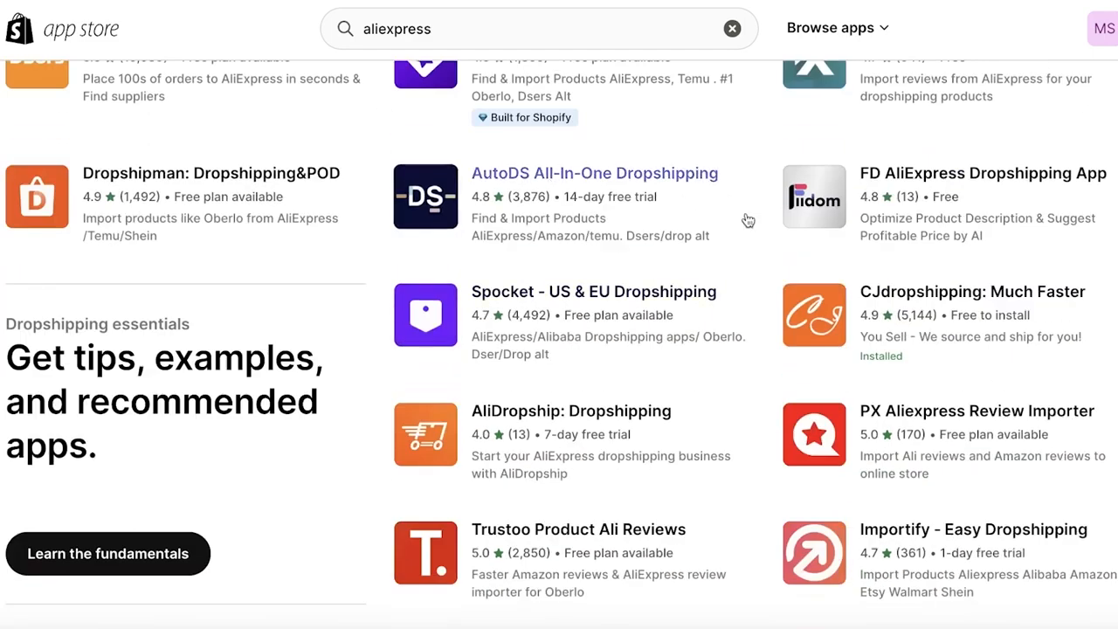
scroll(744, 219, up, 4)
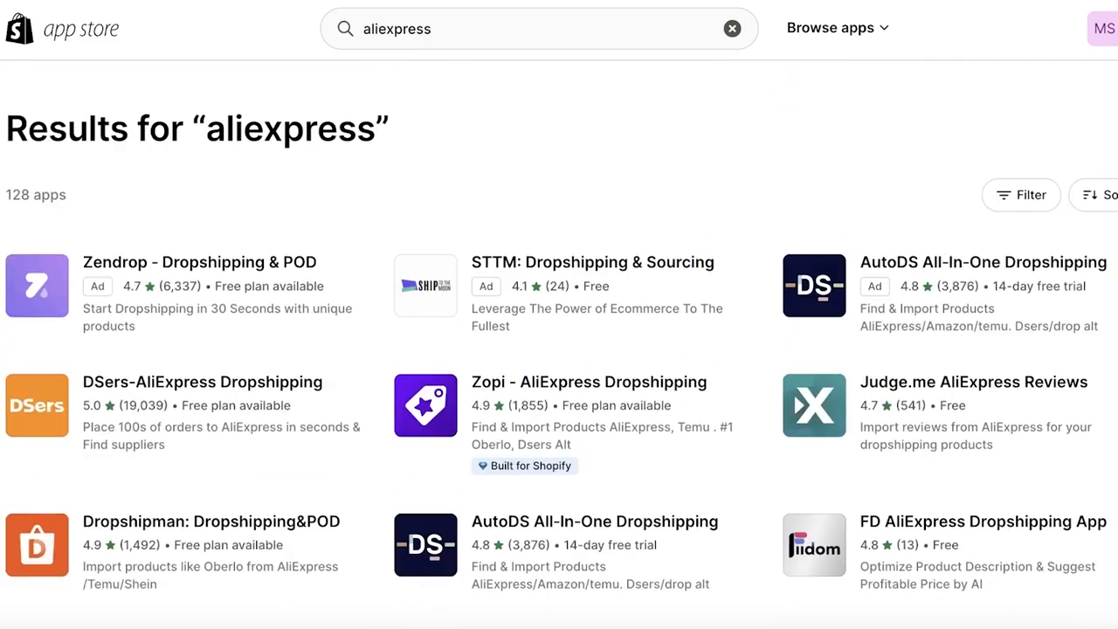
scroll(811, 197, down, 1)
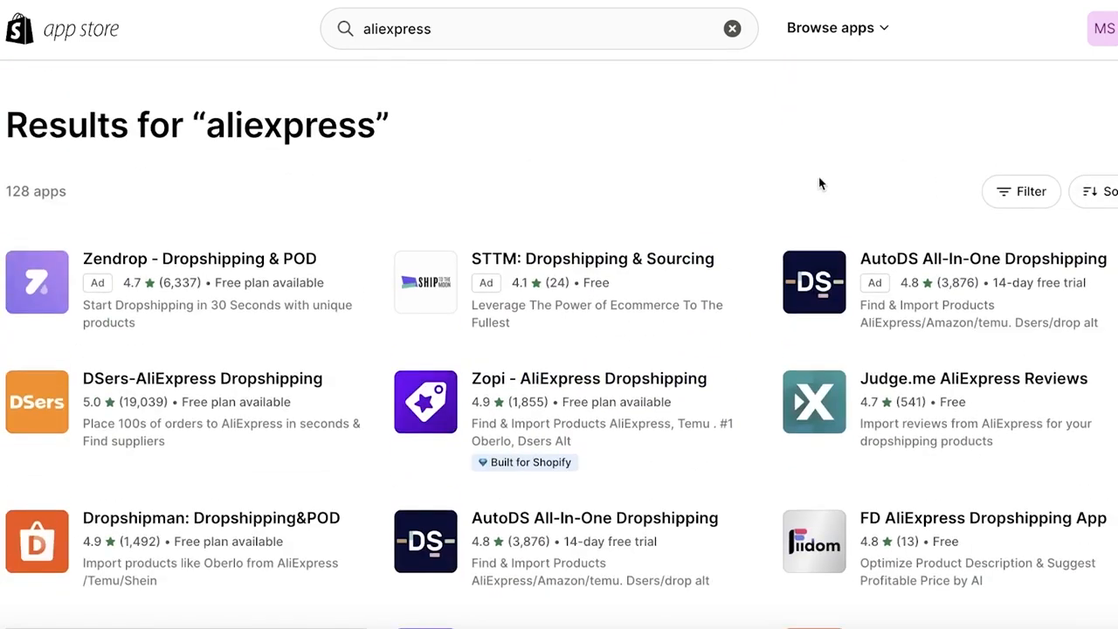
scroll(786, 193, down, 1)
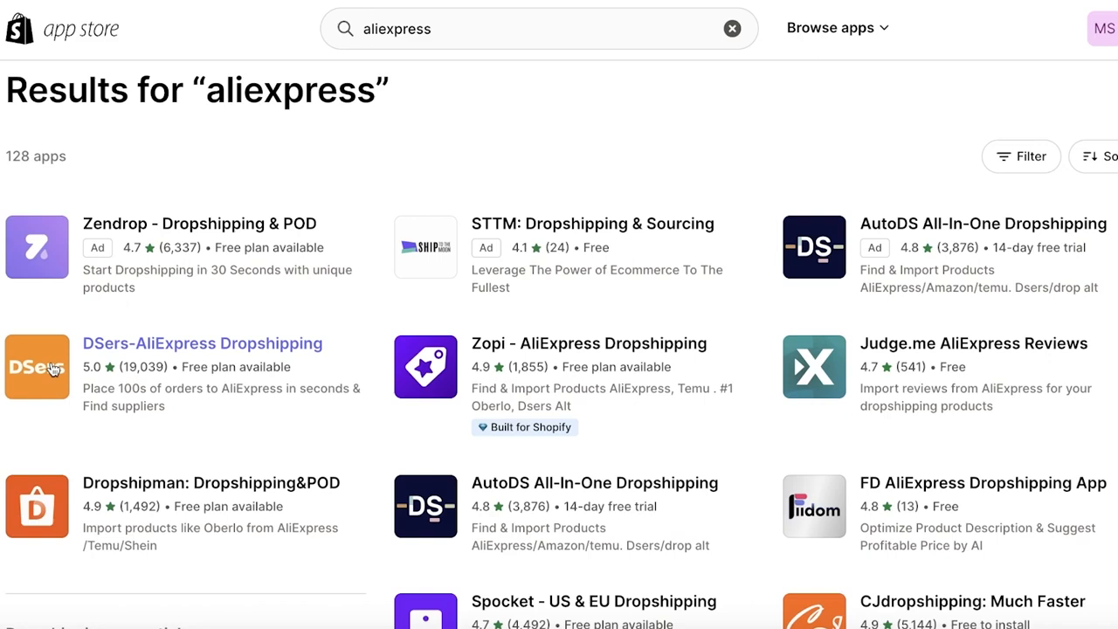
scroll(537, 175, down, 3)
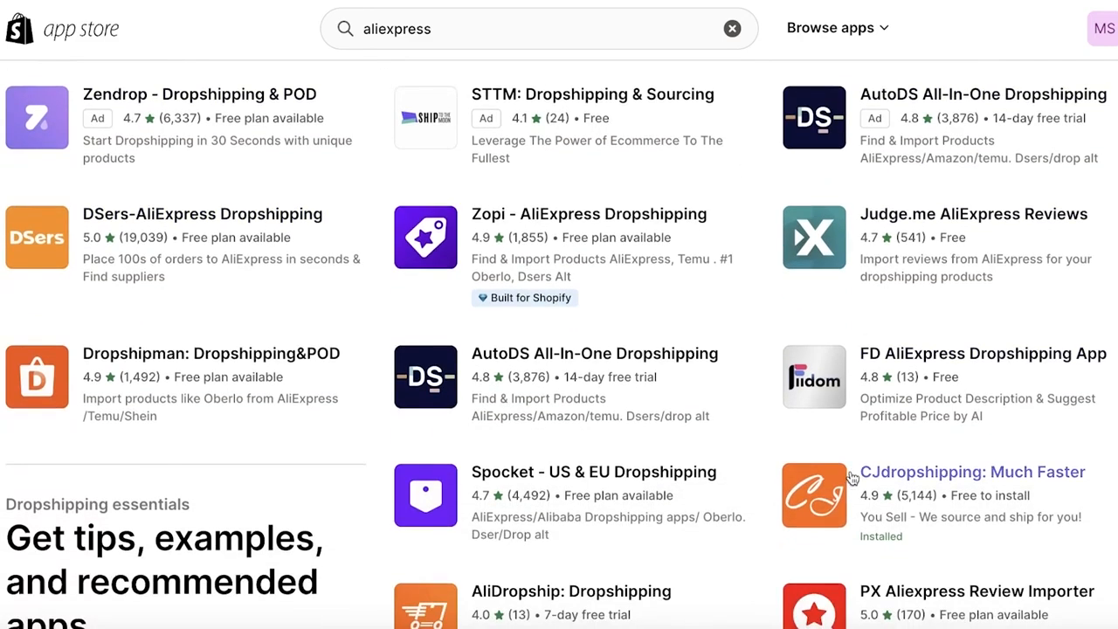
scroll(852, 476, down, 1)
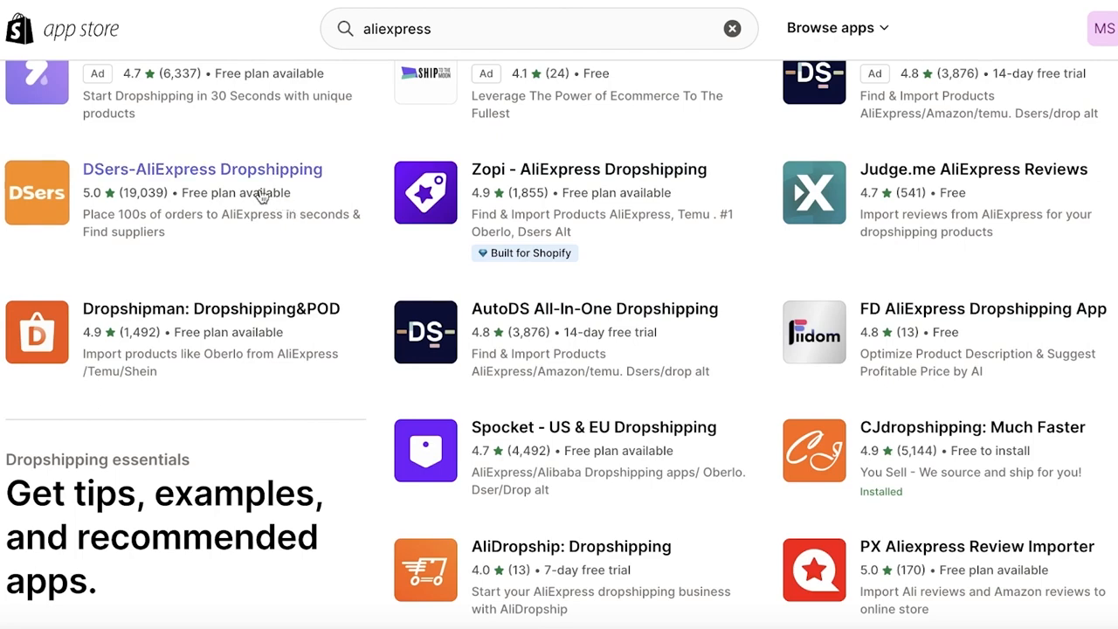
scroll(262, 195, up, 1)
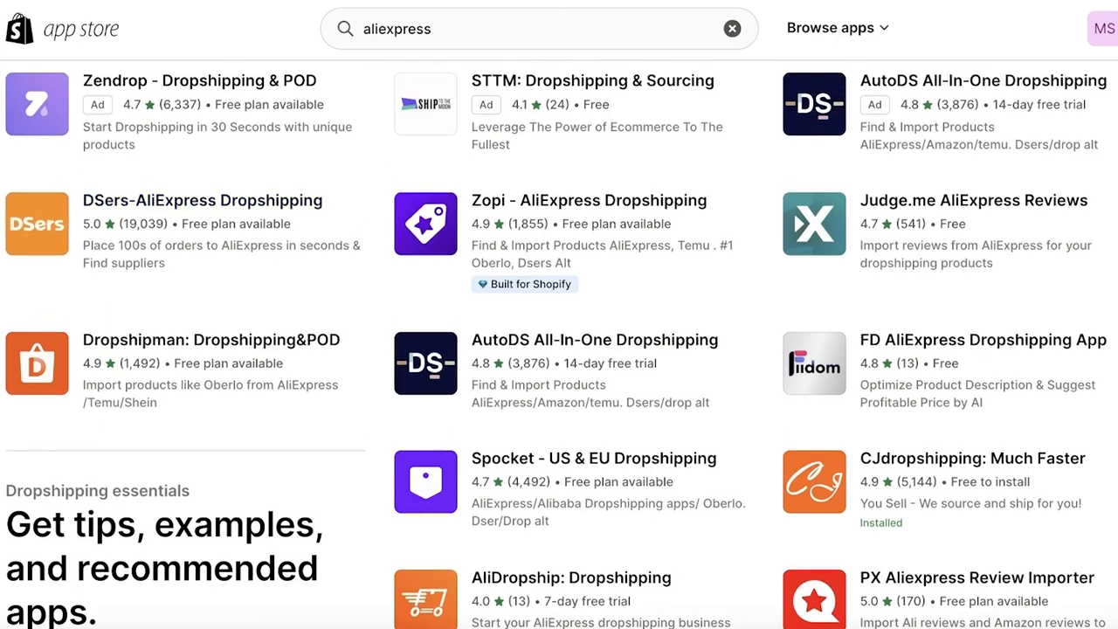
click(41, 238)
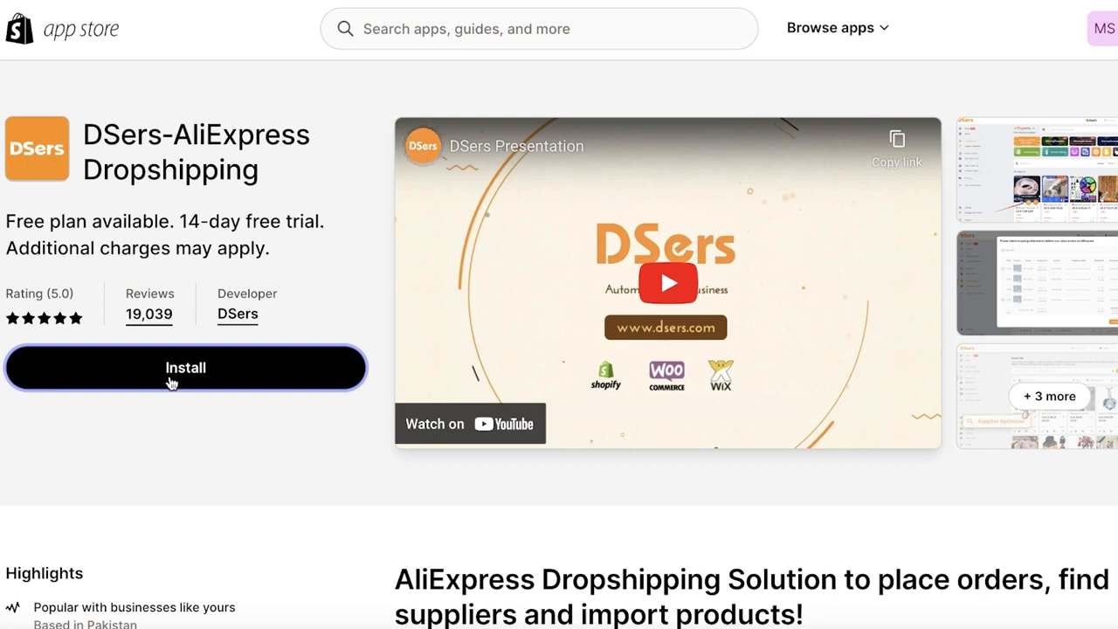
Install the DSers-AliExpress Dropshipping app on My Store and choose to authorize it with a different DSers account
click(172, 383)
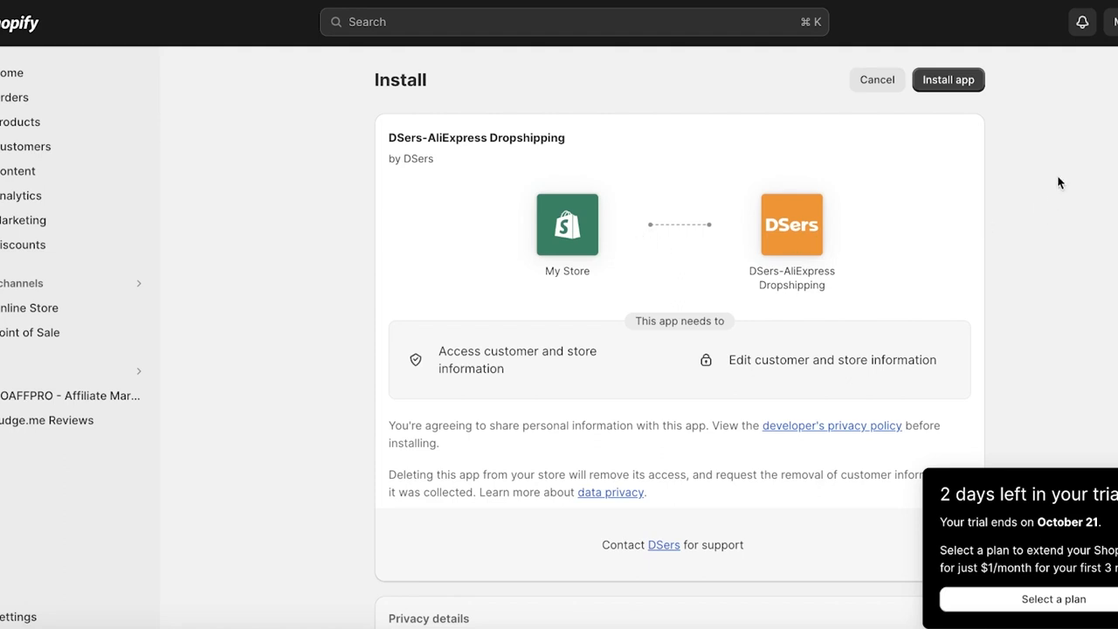
click(942, 79)
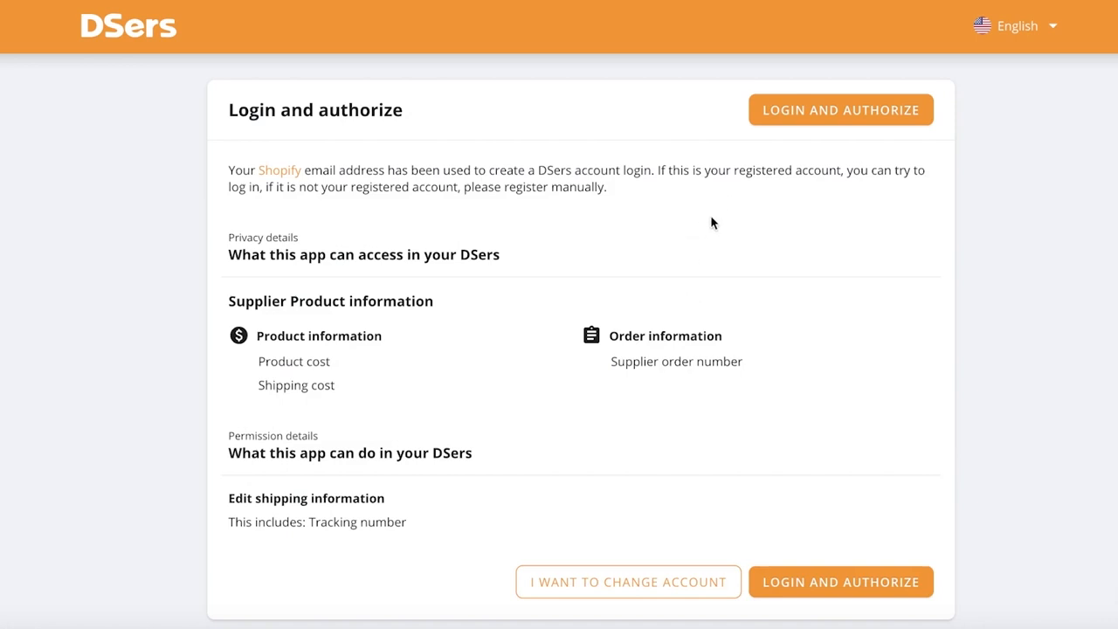
click(594, 588)
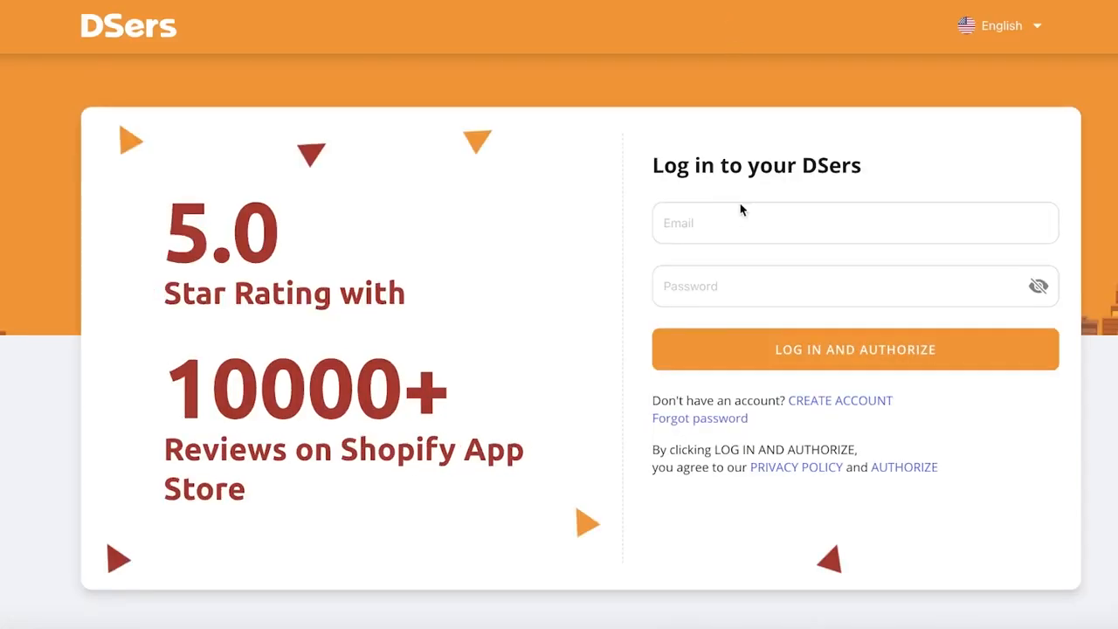
click(739, 223)
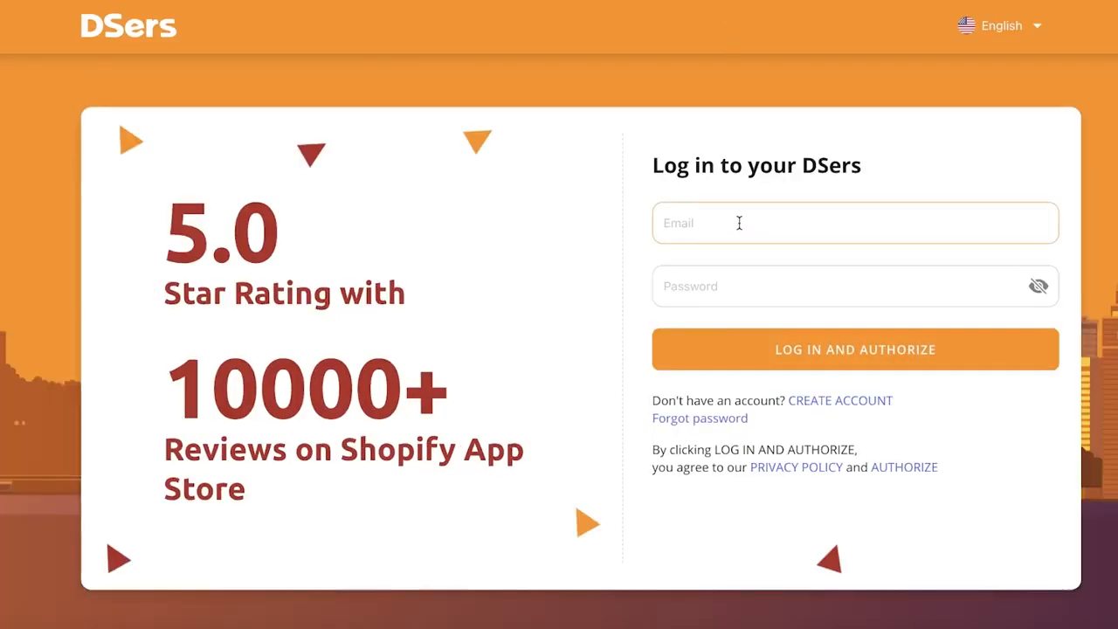
click(828, 405)
click(678, 211)
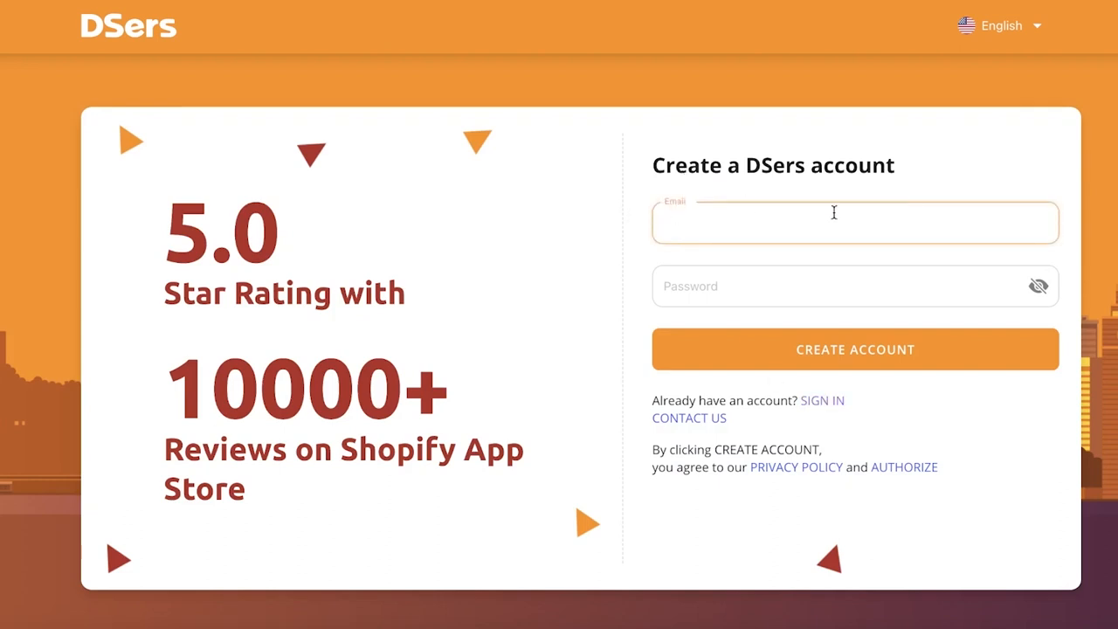
click(834, 401)
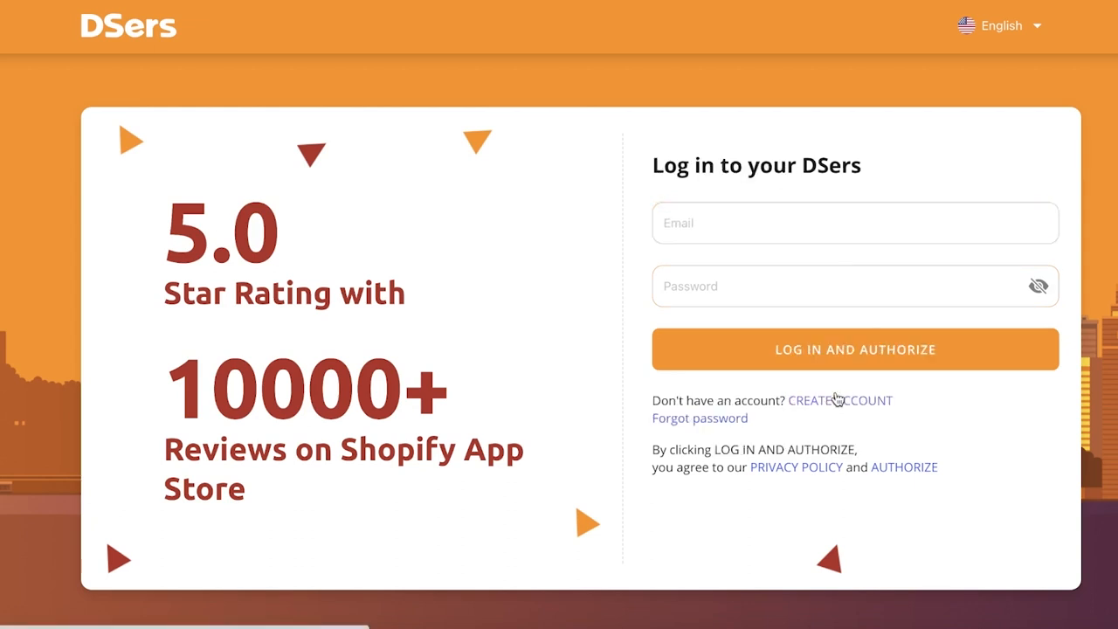
Log in to DSers with the account email and password, decline saving the password, and confirm binding the account to Shopify
click(811, 220)
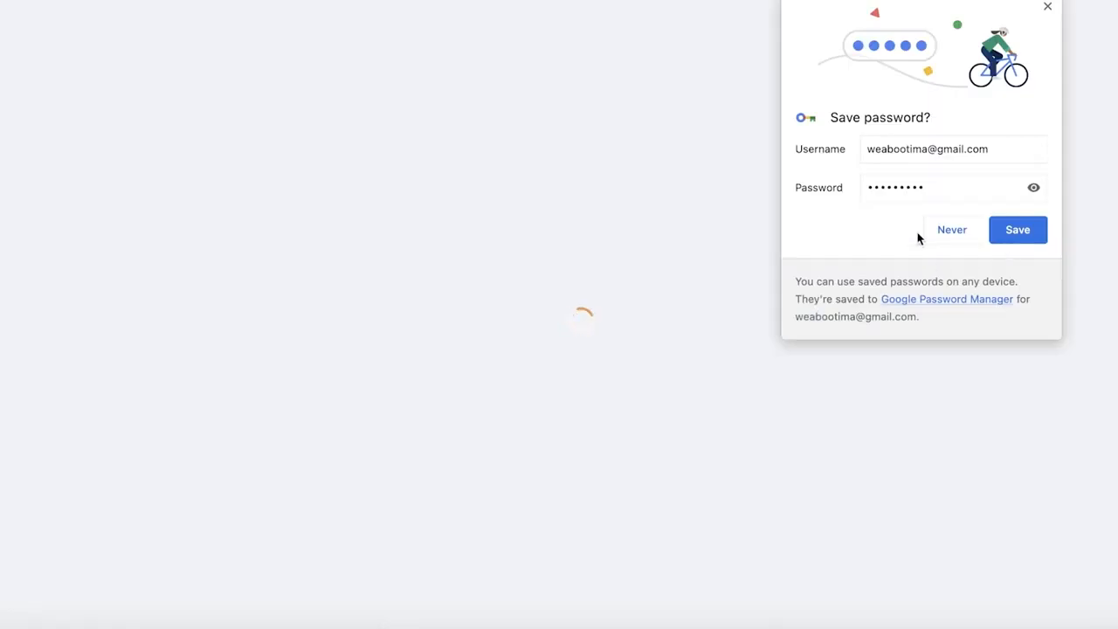
click(952, 230)
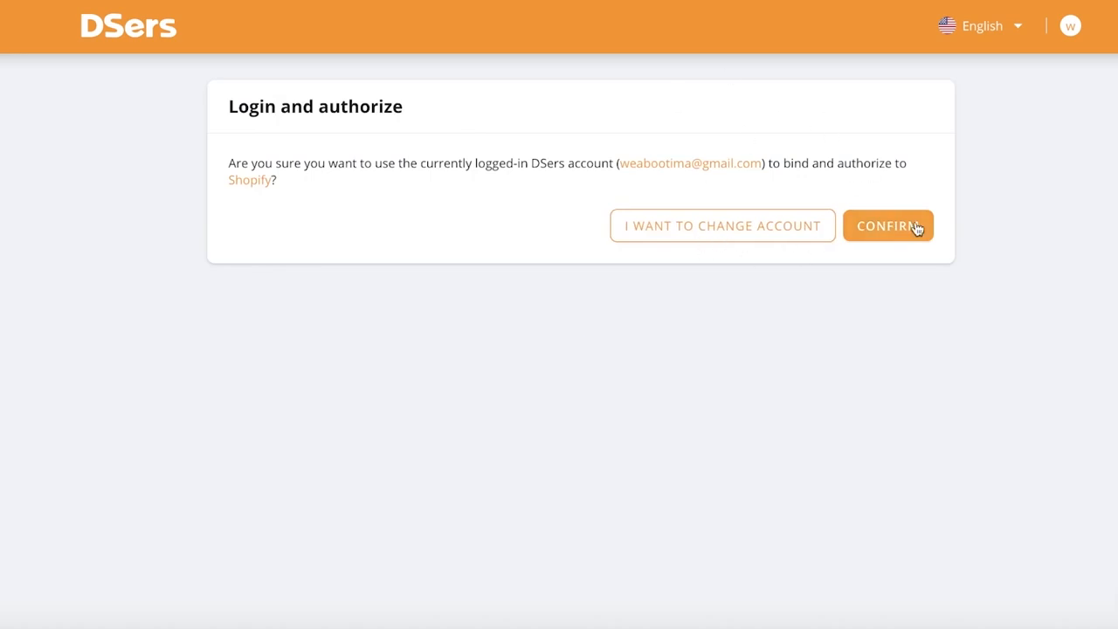
click(863, 226)
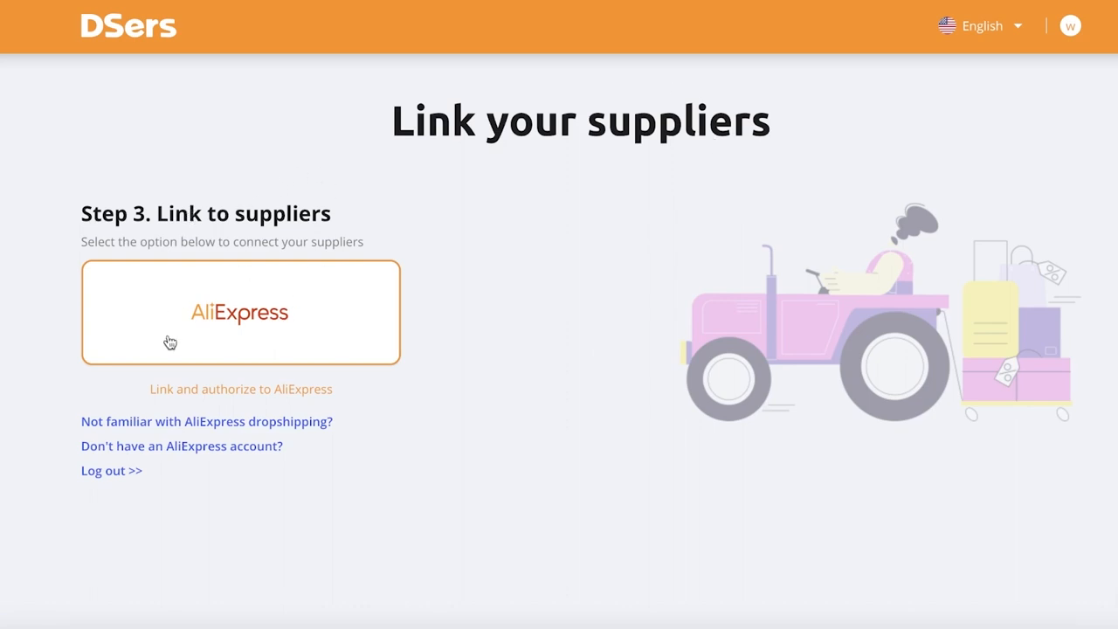
Start linking AliExpress as the supplier and submit the account email and password on its sign-in page
click(202, 325)
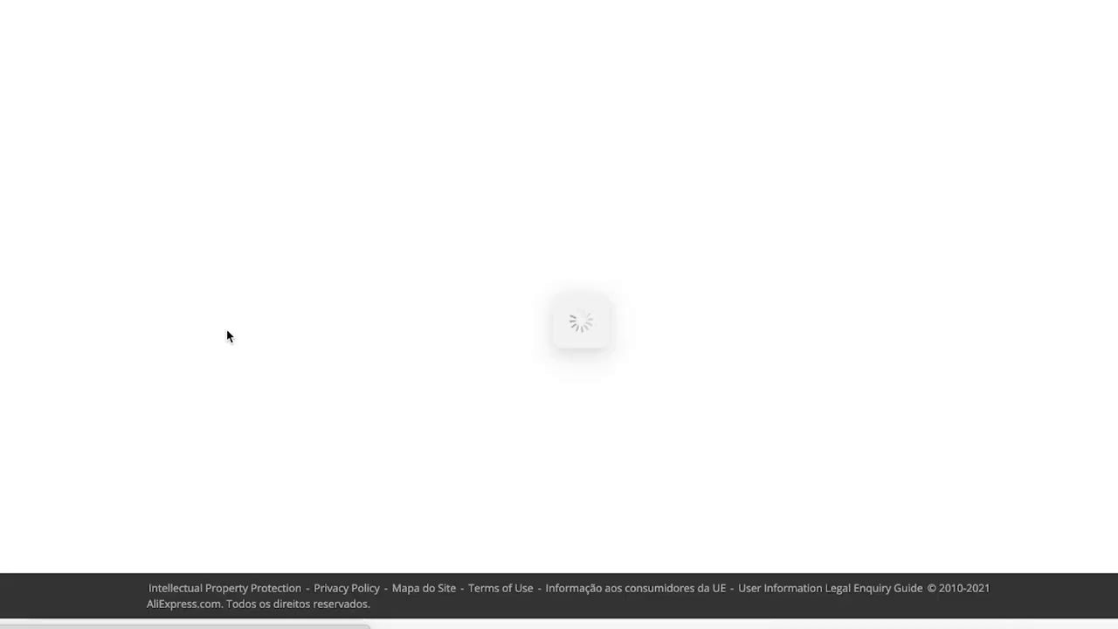
click(930, 11)
click(516, 194)
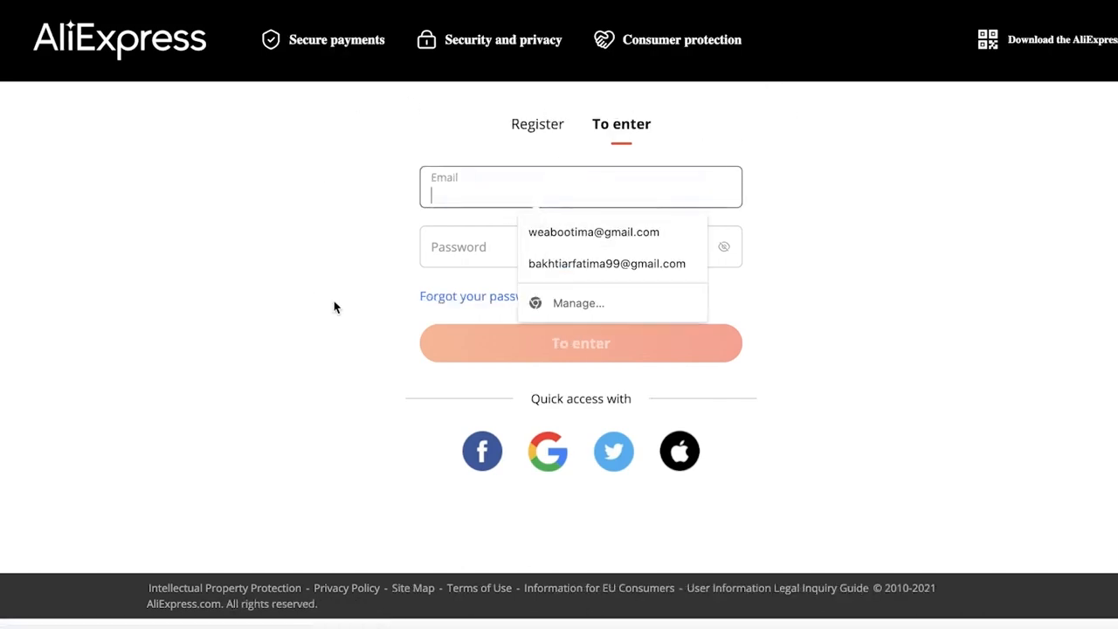
click(536, 243)
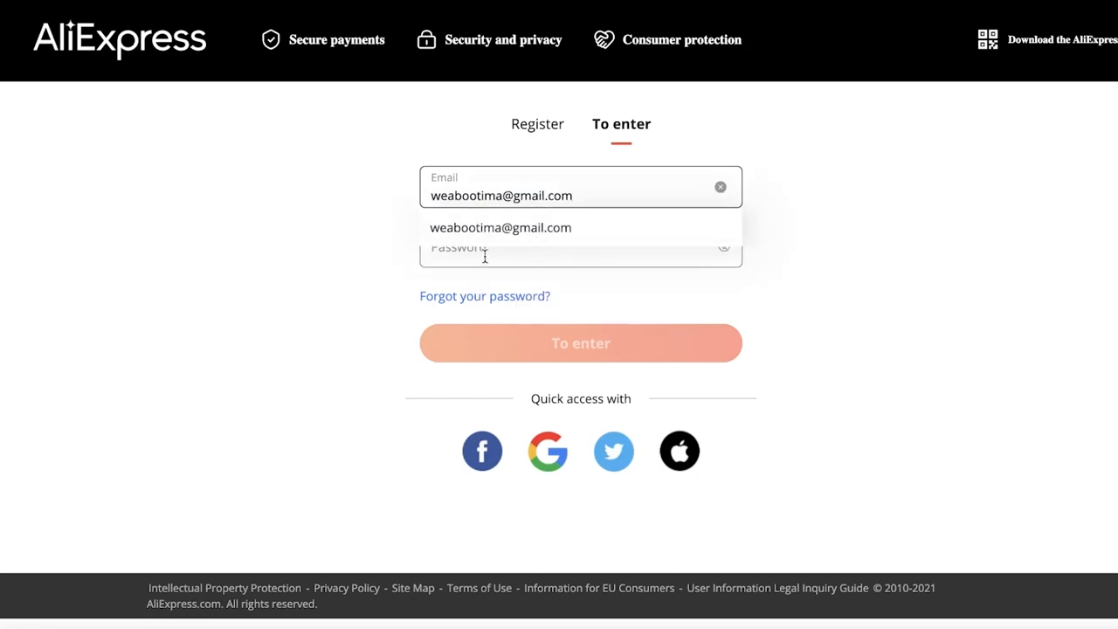
click(492, 250)
text(••)
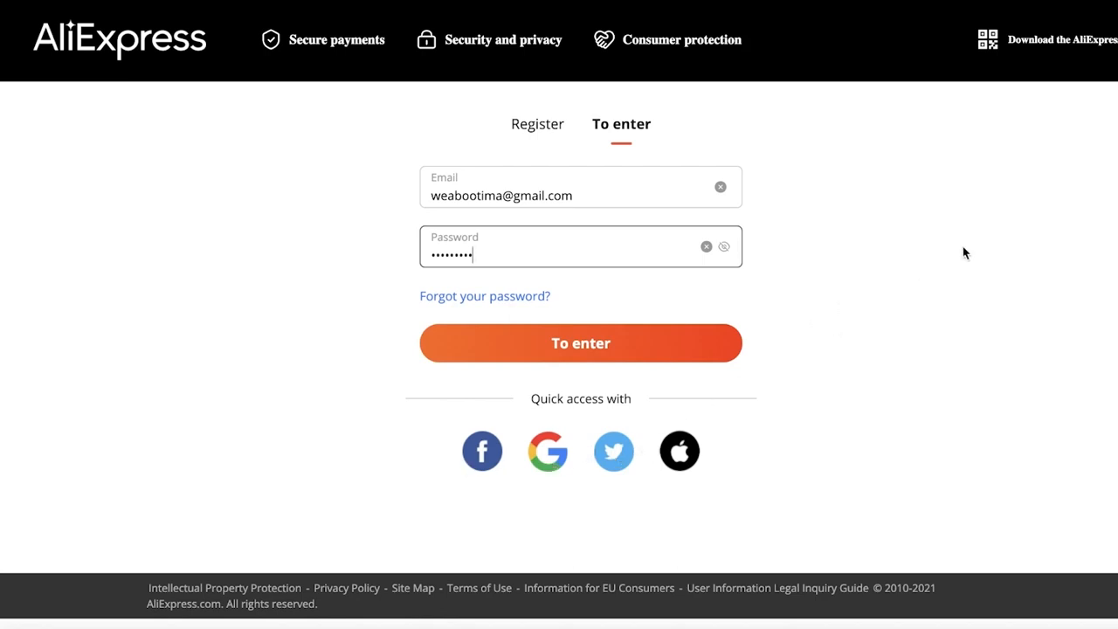
click(604, 351)
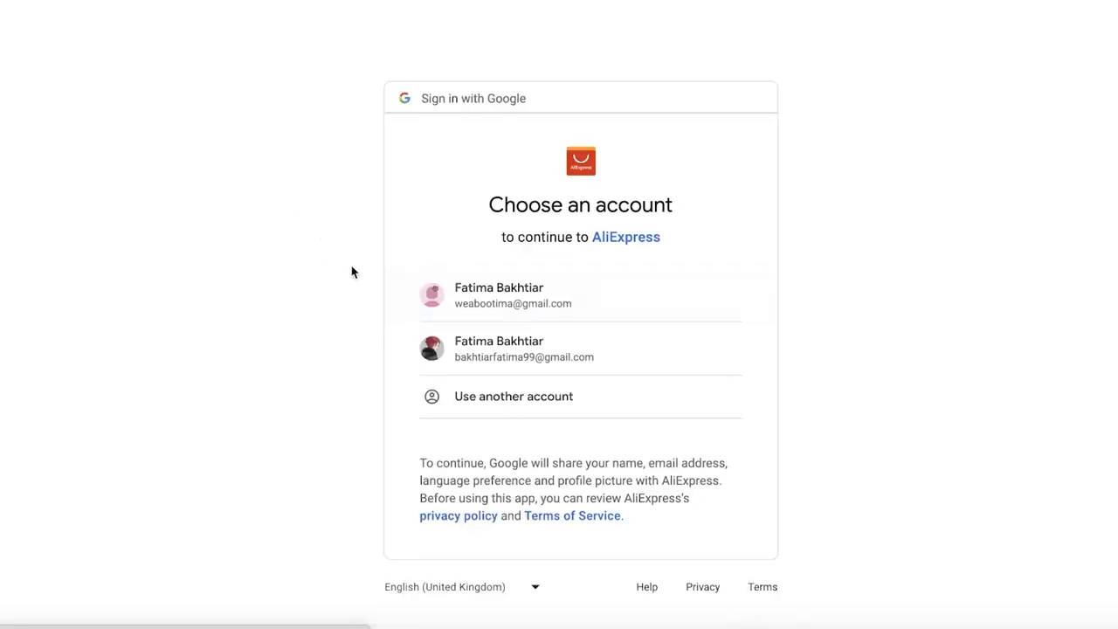
Continue to AliExpress with the first listed Google account and authorize DSers to access the AliExpress data
click(486, 288)
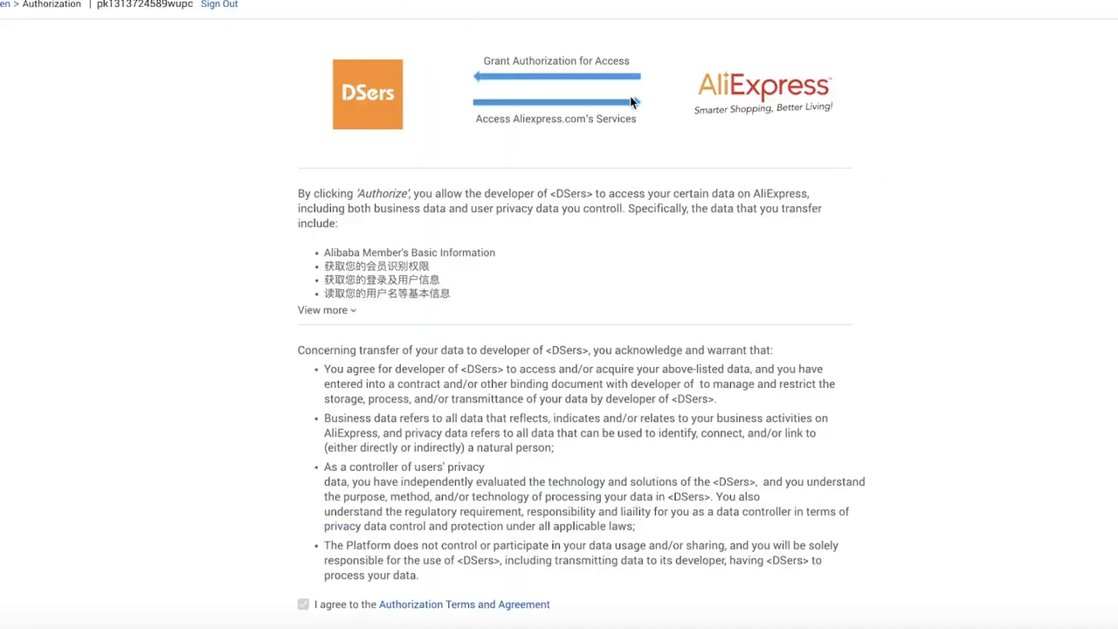
scroll(629, 101, down, 2)
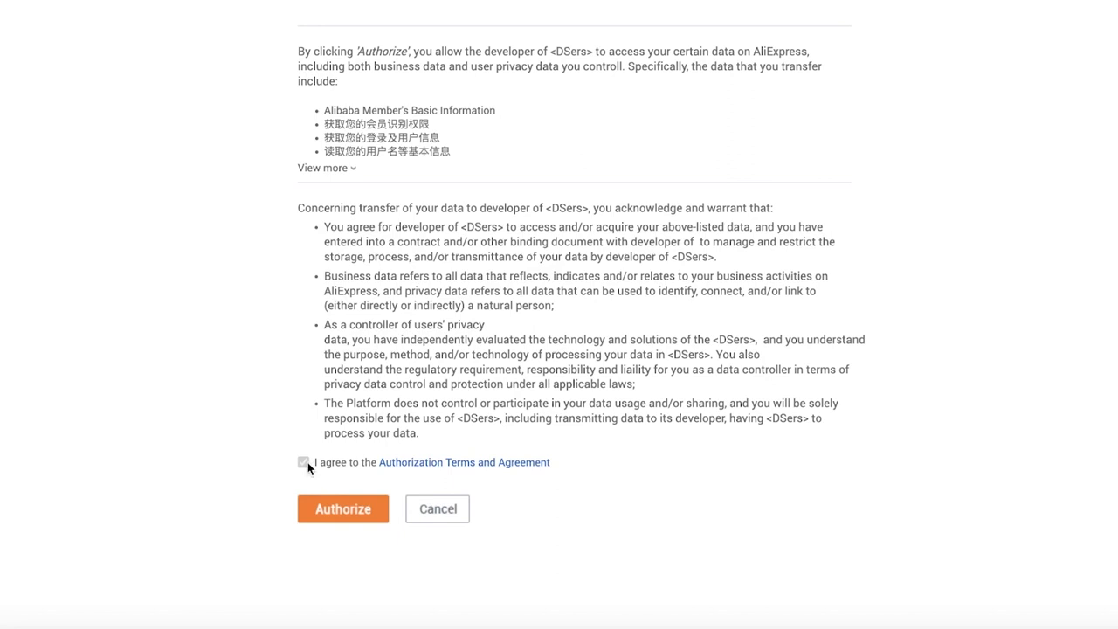
click(353, 511)
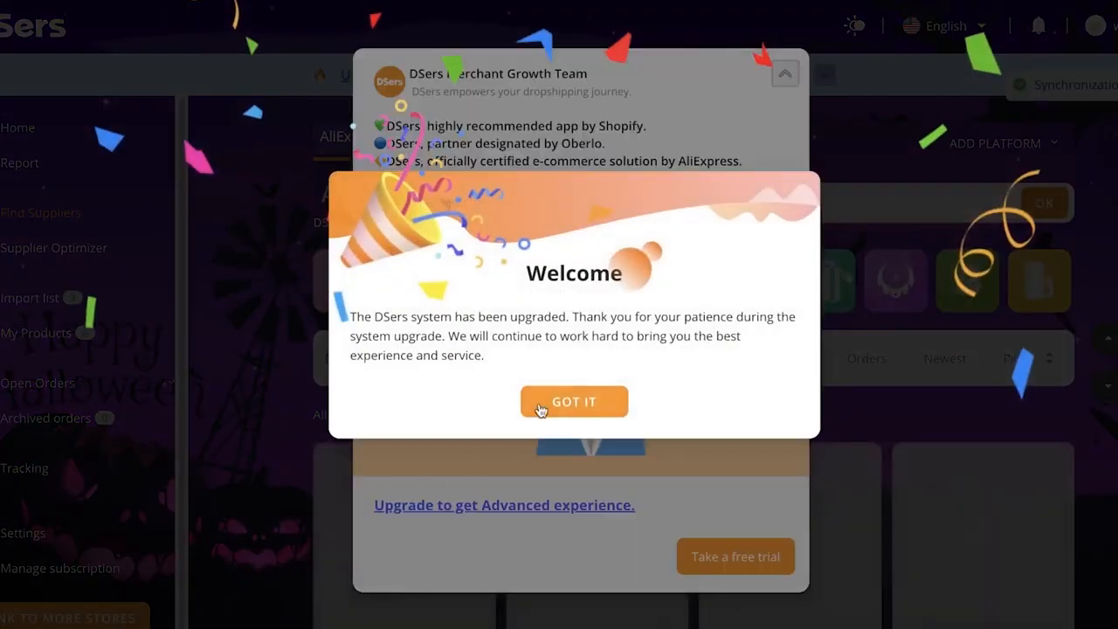
Dismiss the welcome, upgrade and store reauthorization notices and browse the AliExpress products under Find Suppliers
click(541, 403)
click(780, 79)
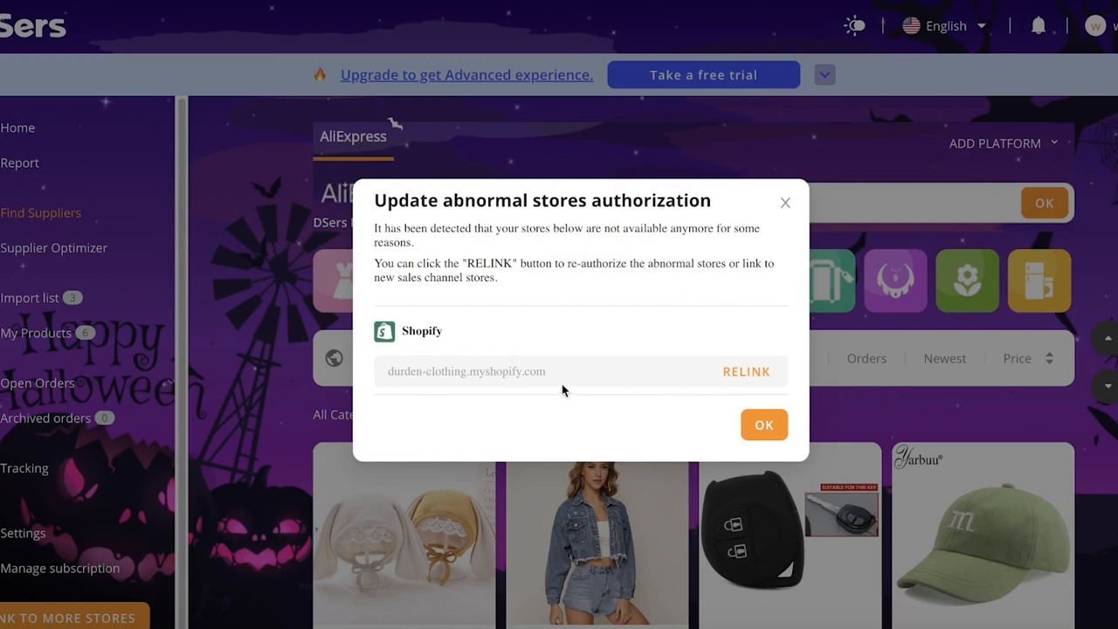
click(766, 426)
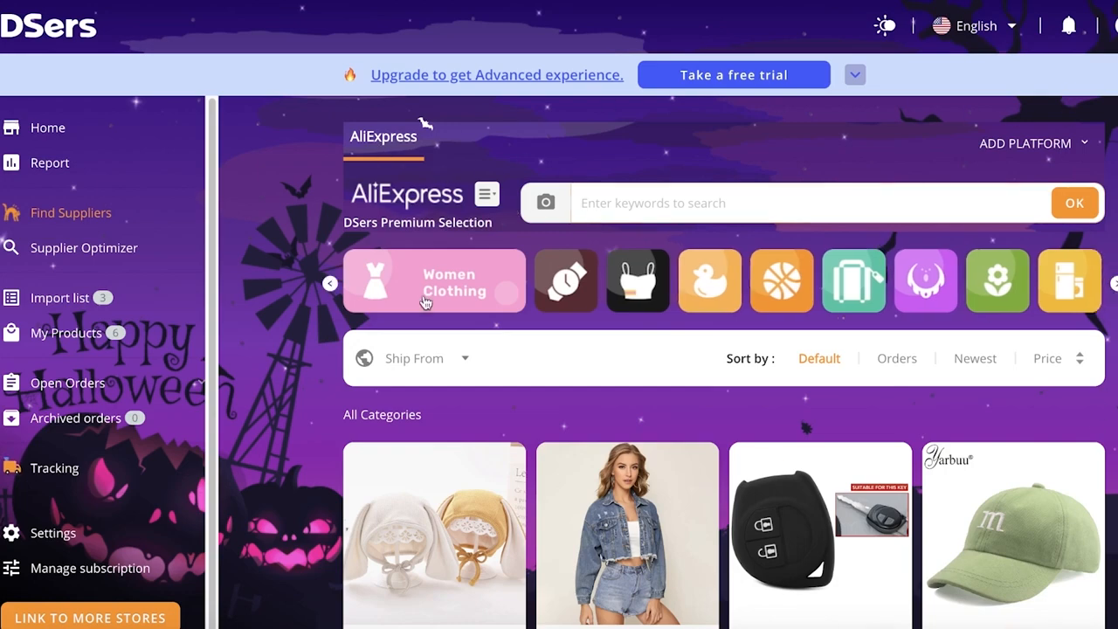
scroll(439, 275, down, 2)
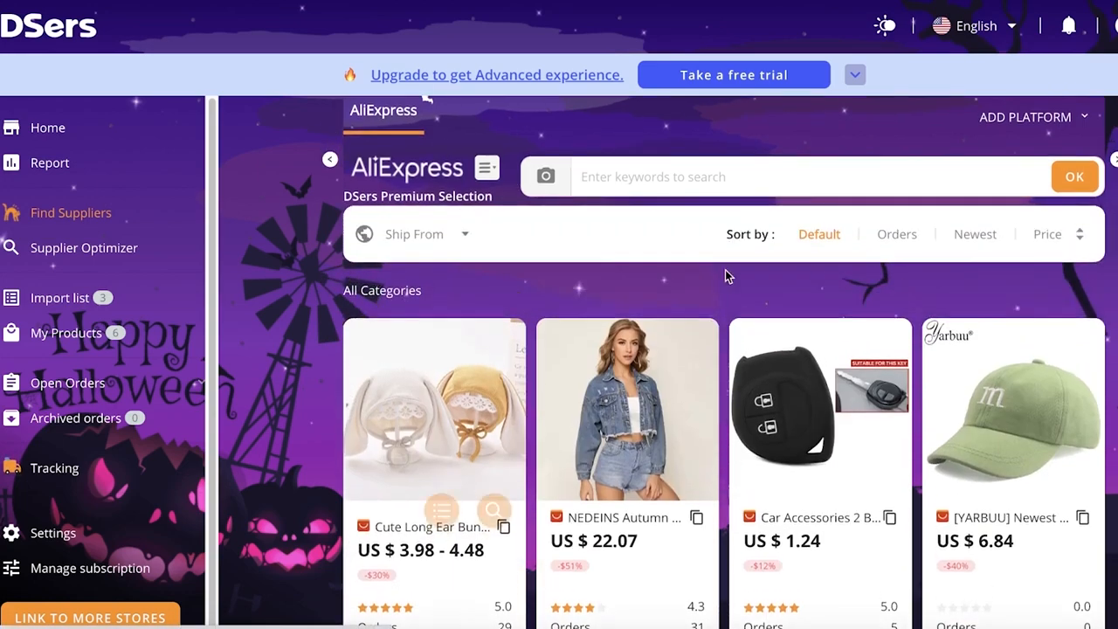
Open the DSers settings and review the setup guide and the default AliExpress shipping method options
scroll(1013, 277, up, 2)
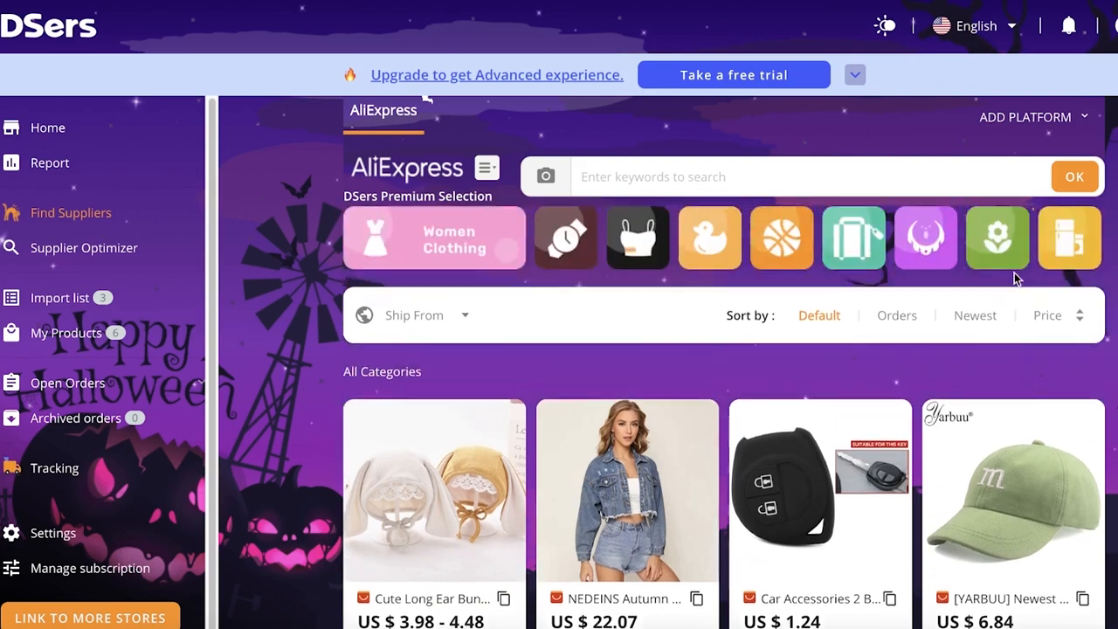
scroll(717, 308, down, 2)
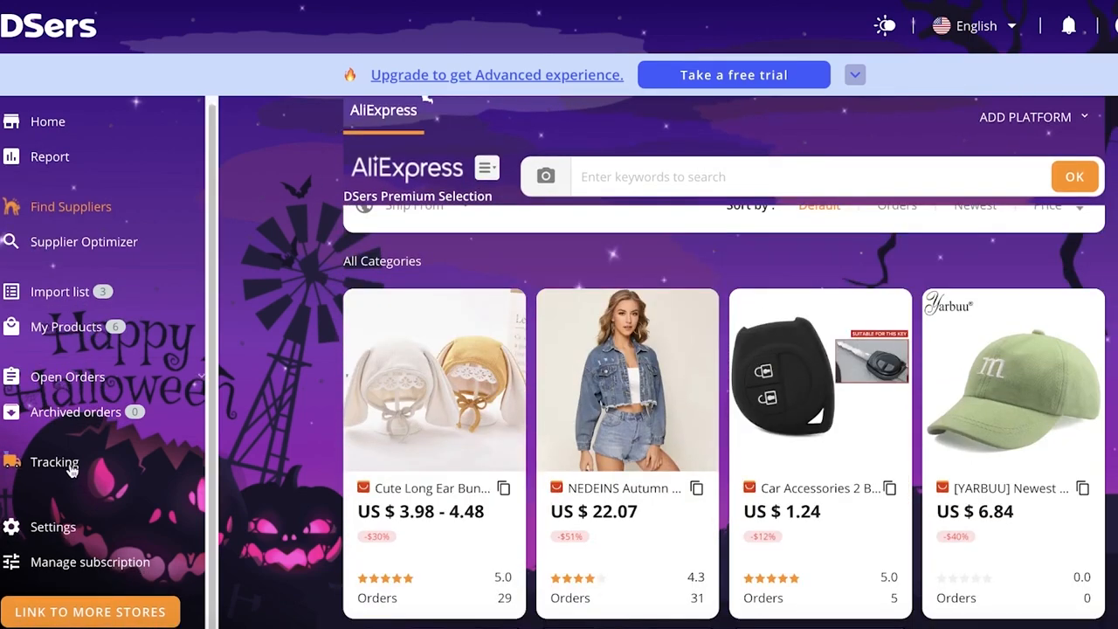
click(48, 528)
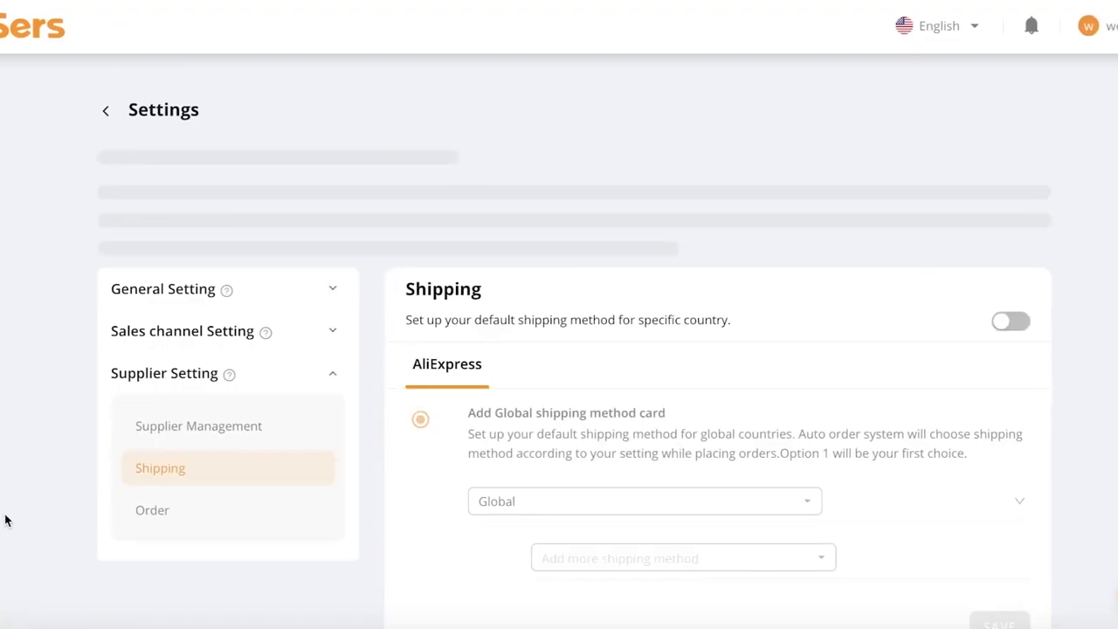
scroll(166, 258, down, 1)
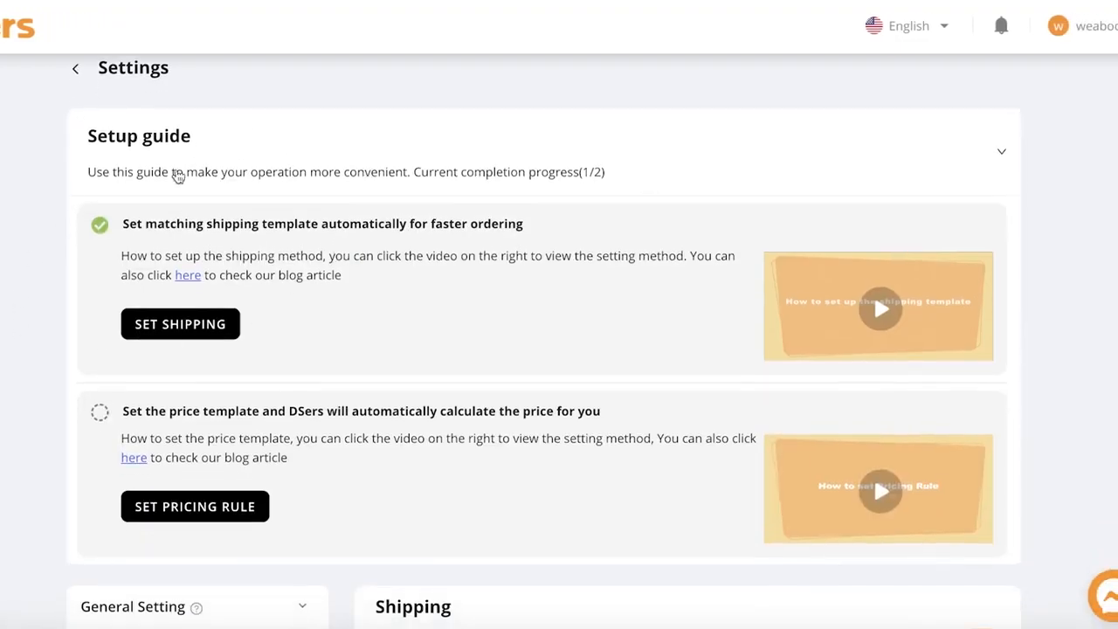
scroll(201, 392, down, 6)
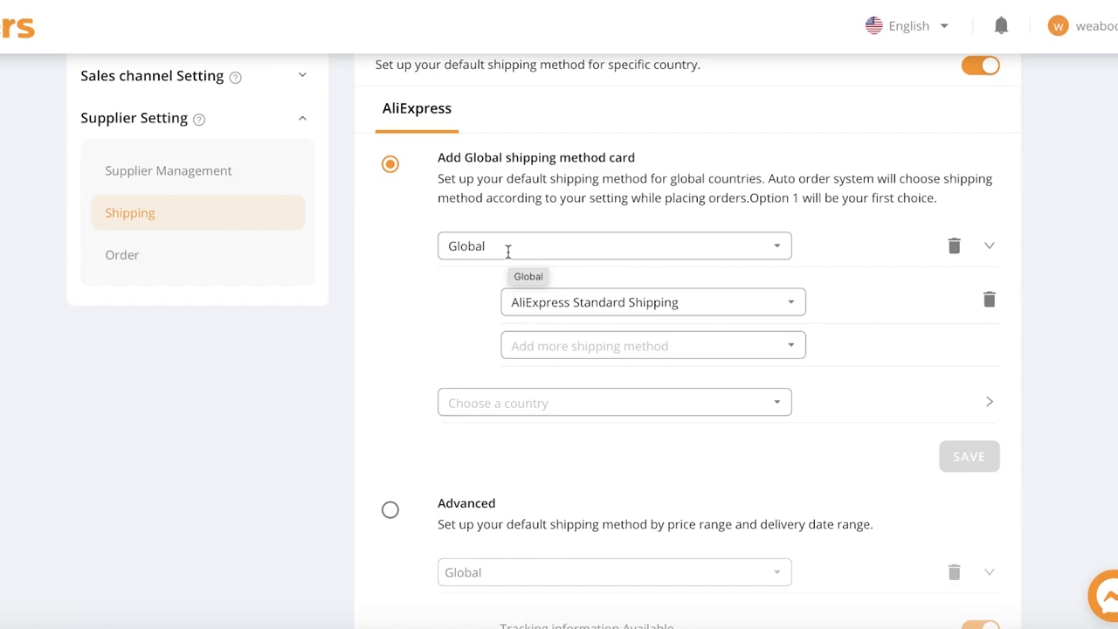
scroll(568, 319, down, 6)
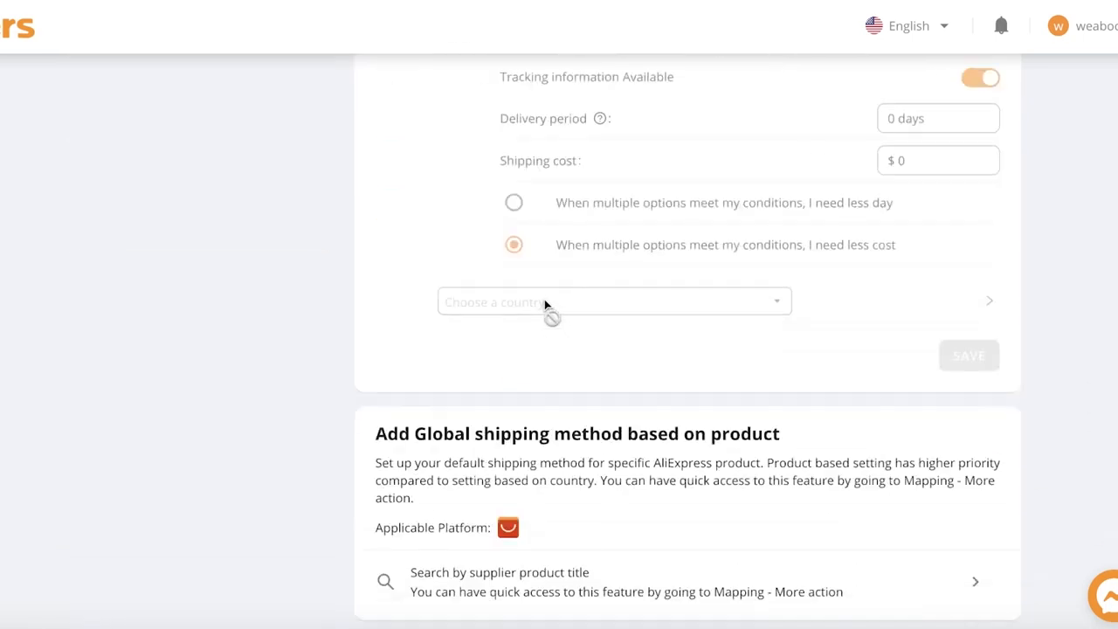
scroll(358, 237, up, 15)
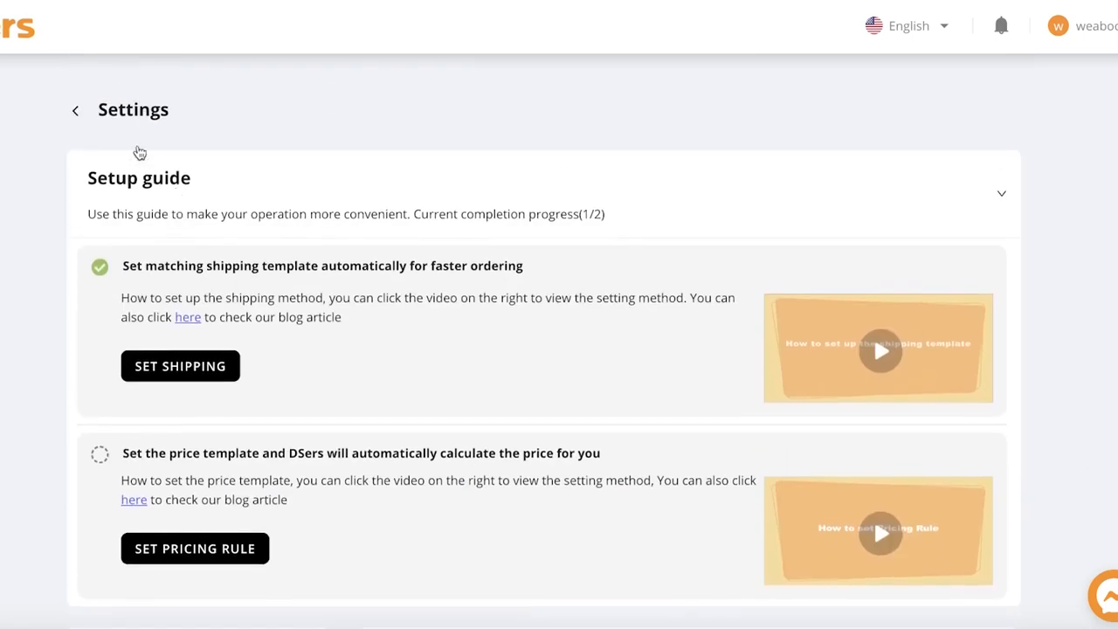
click(87, 118)
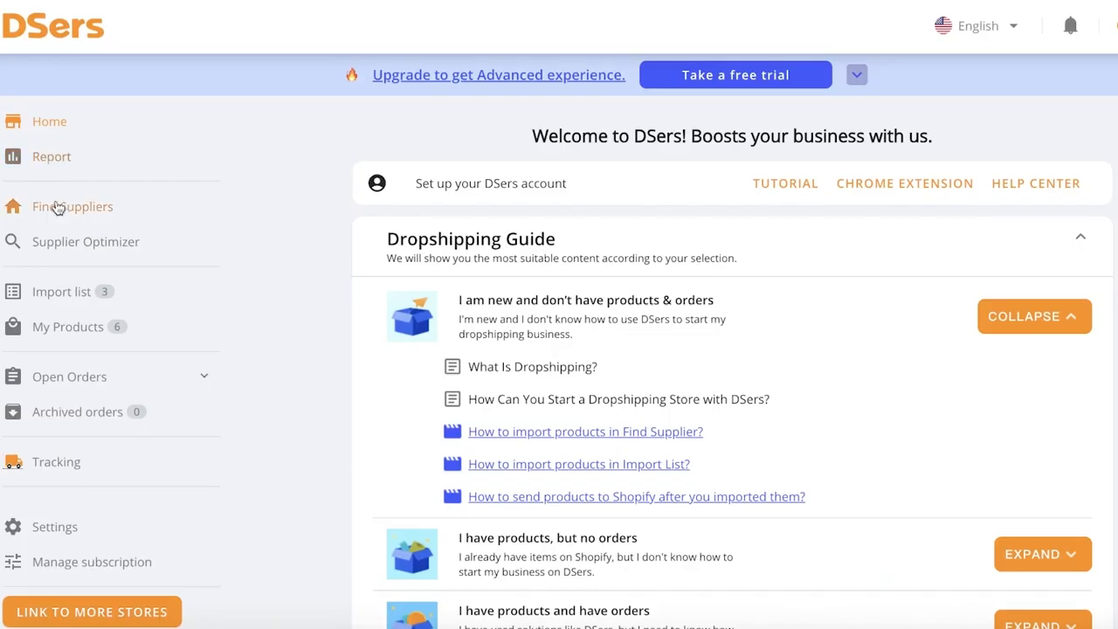
Return to Find Suppliers and search the AliExpress products for "dress"
click(57, 206)
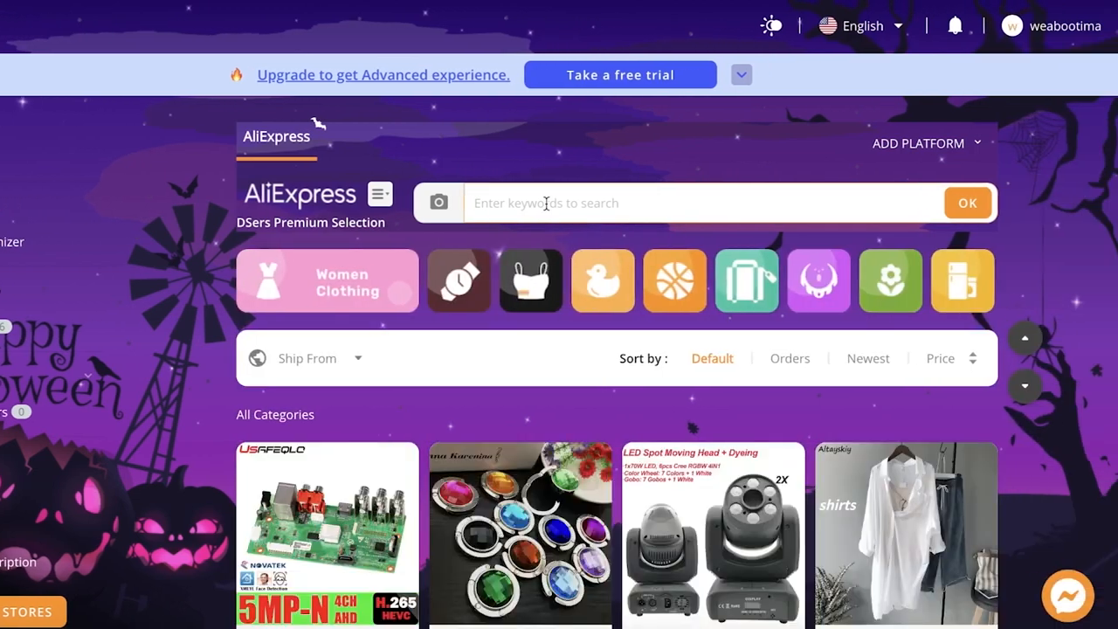
scroll(559, 215, down, 5)
scroll(555, 215, up, 5)
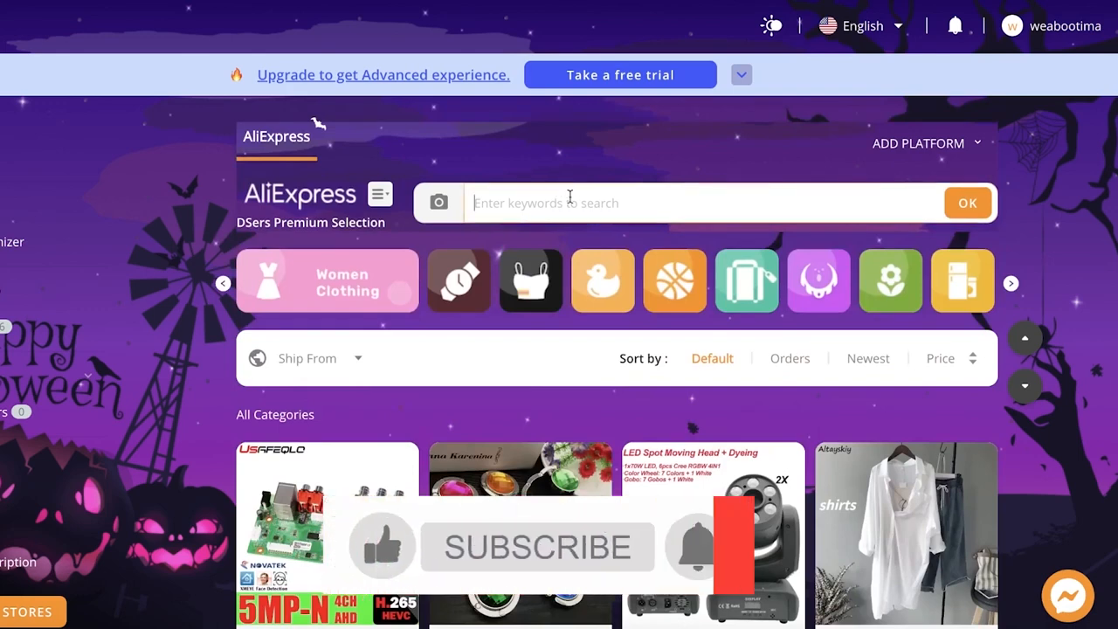
click(570, 195)
text(dress)
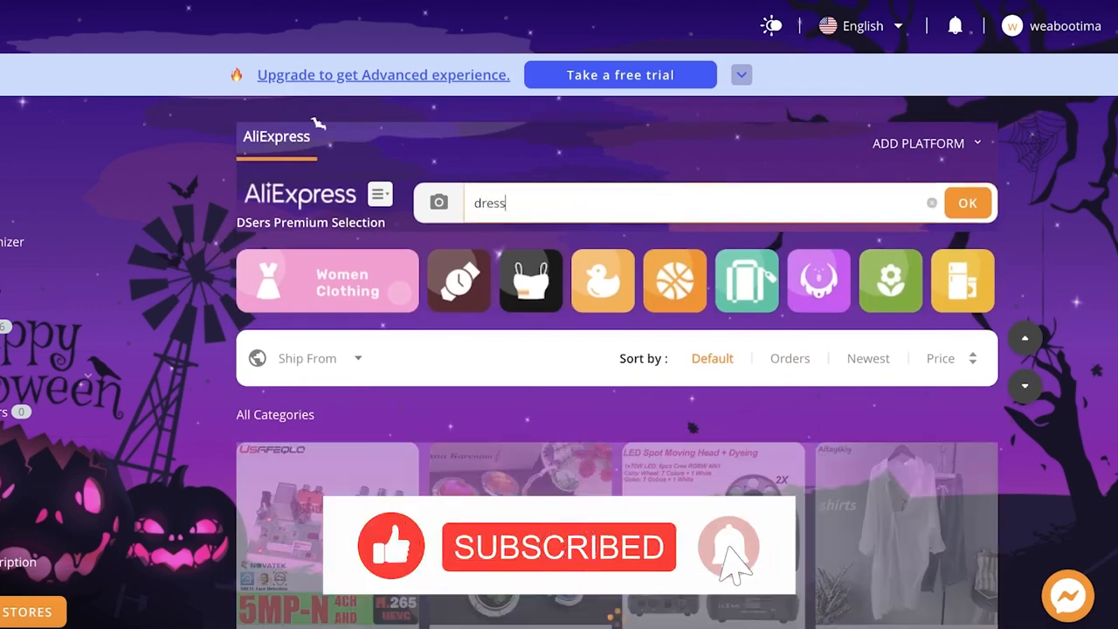
Examine the dress search results, comparing the products' prices, ratings and order numbers
scroll(821, 241, down, 1)
scroll(826, 244, down, 1)
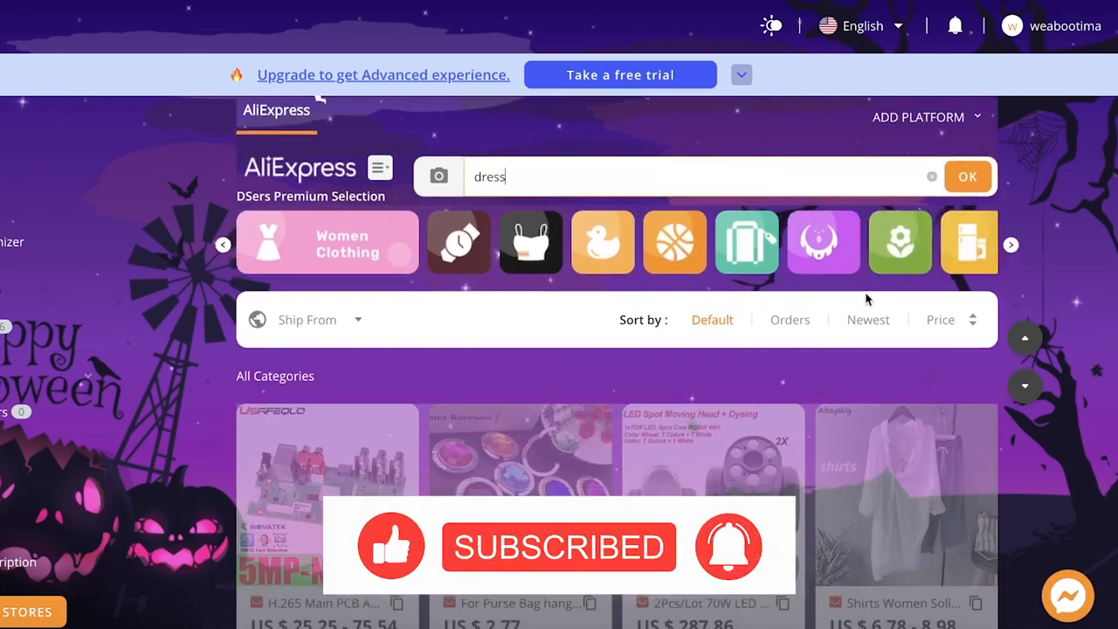
scroll(582, 256, down, 2)
scroll(577, 192, up, 1)
scroll(1081, 310, down, 5)
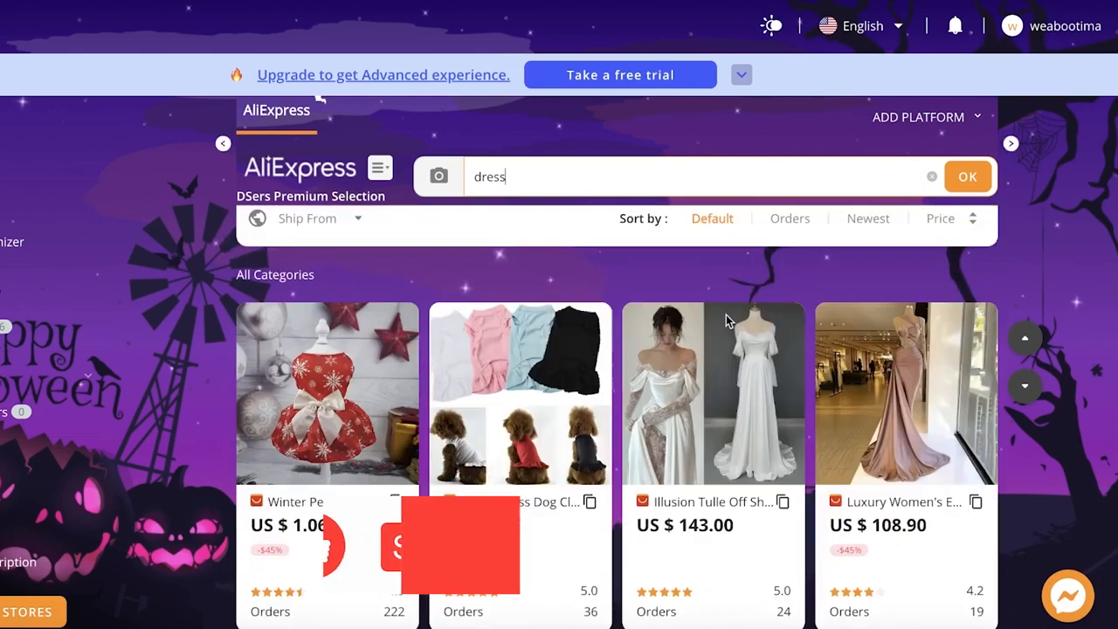
scroll(1081, 309, down, 8)
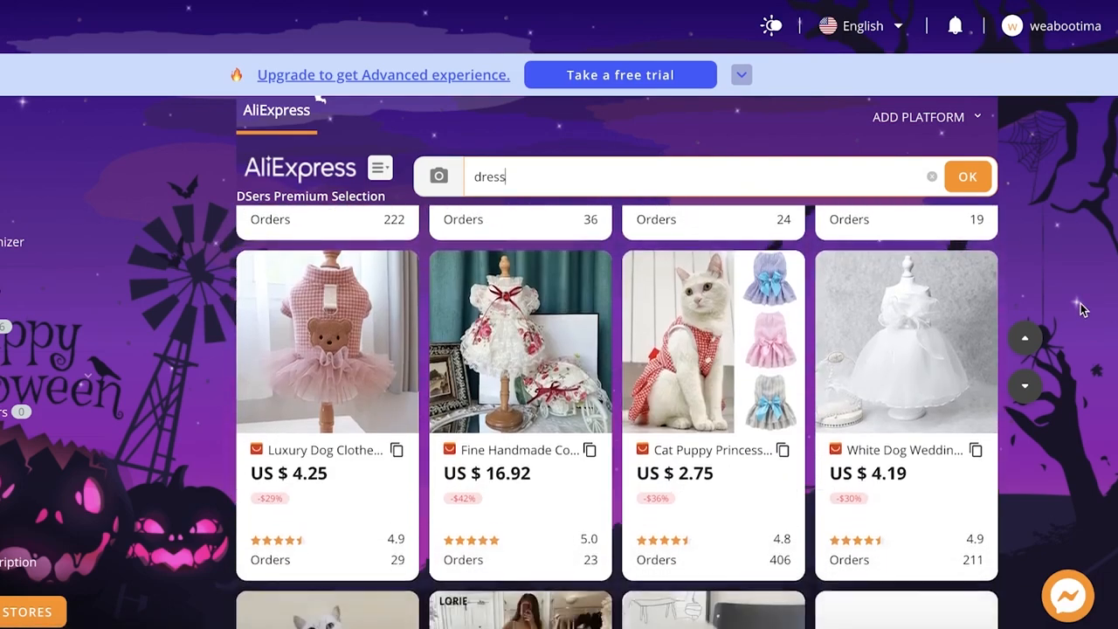
scroll(1081, 309, up, 3)
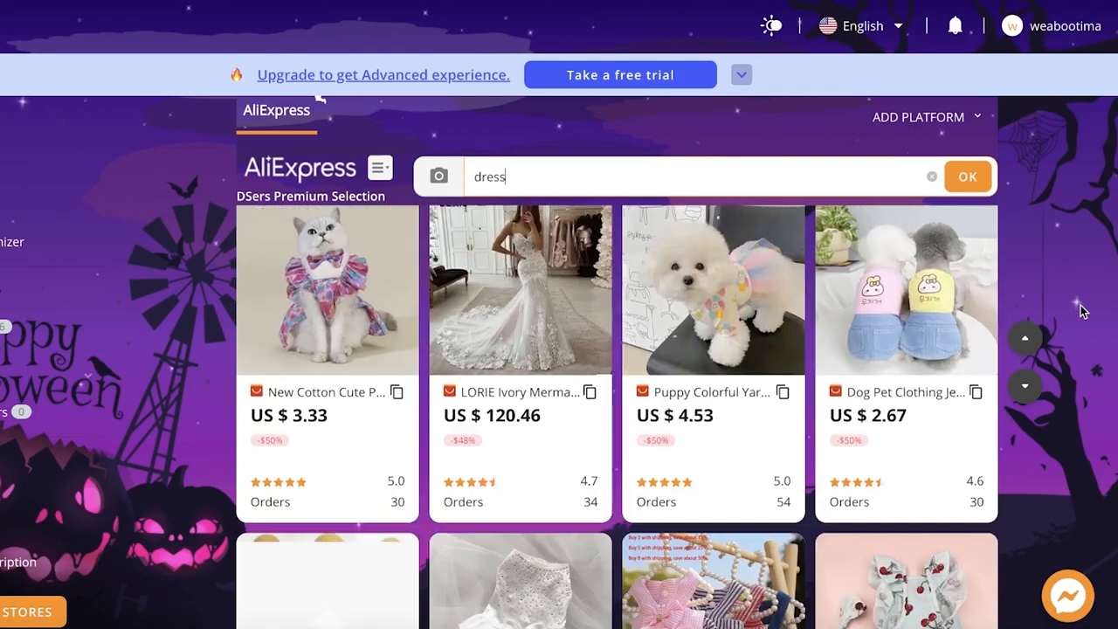
scroll(724, 376, down, 3)
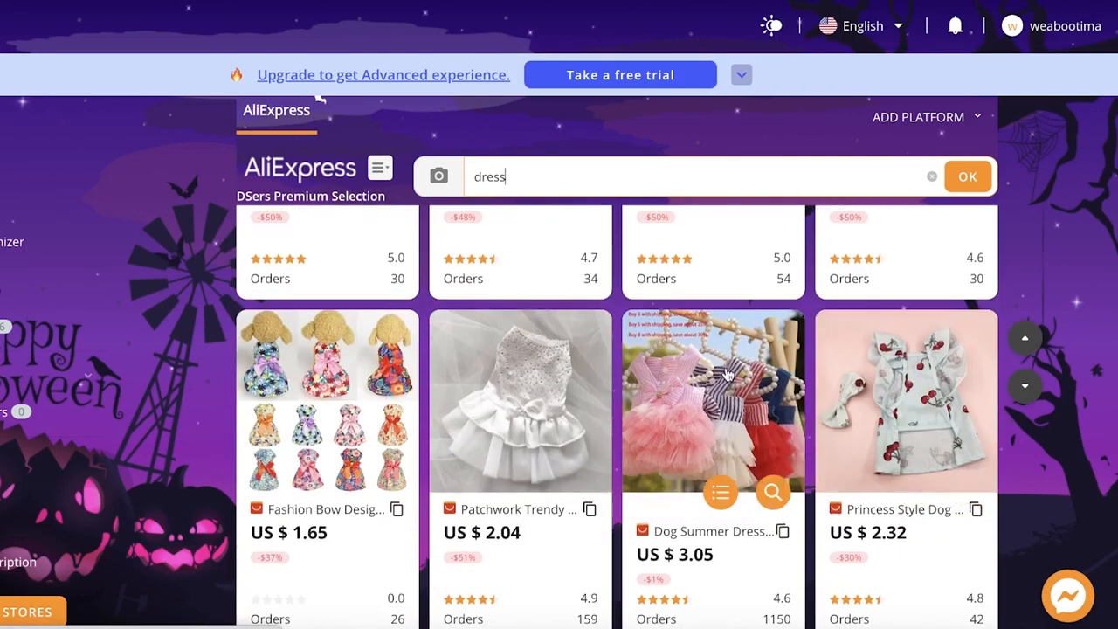
scroll(553, 375, up, 12)
scroll(656, 416, down, 3)
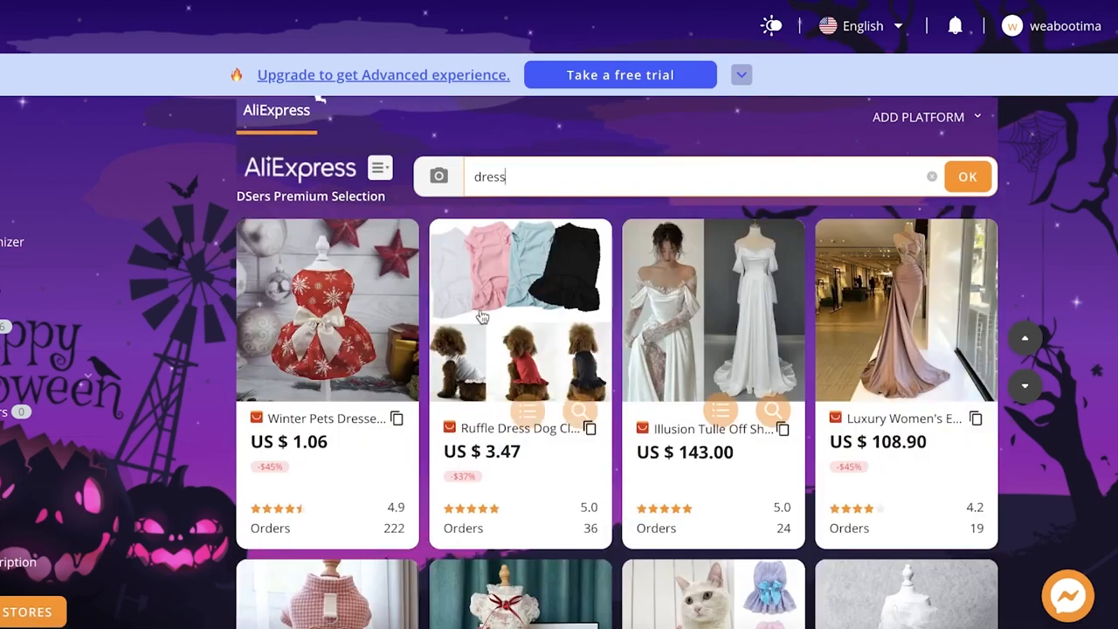
Open the Ruffle Dress dog clothing product on AliExpress, translate its page into English and review the details
click(553, 318)
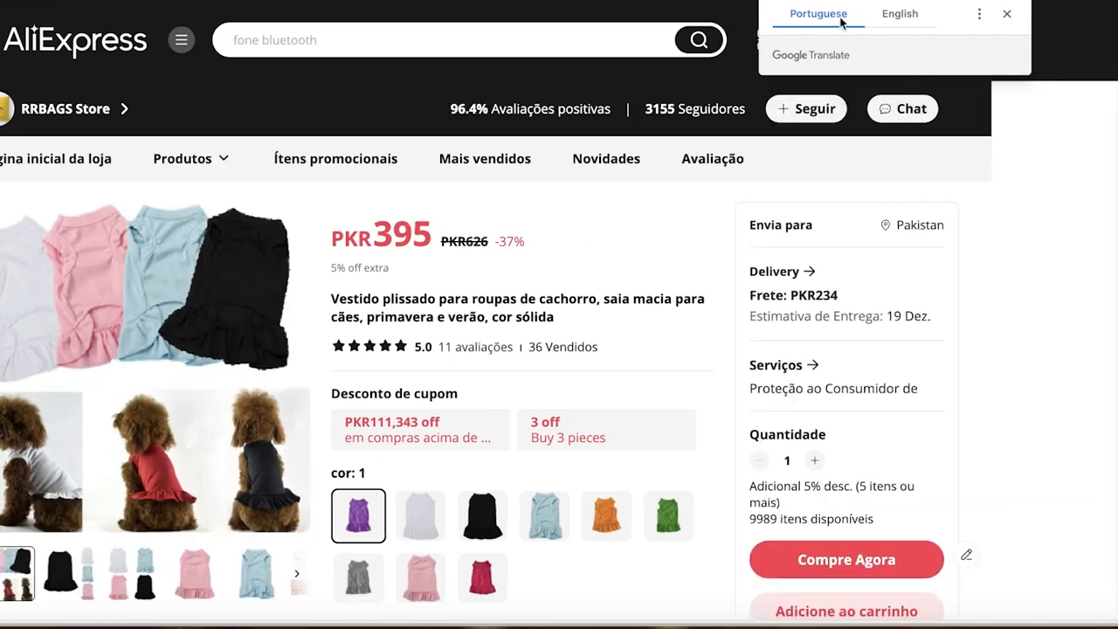
click(899, 14)
scroll(594, 256, down, 1)
scroll(596, 257, down, 1)
scroll(639, 262, up, 2)
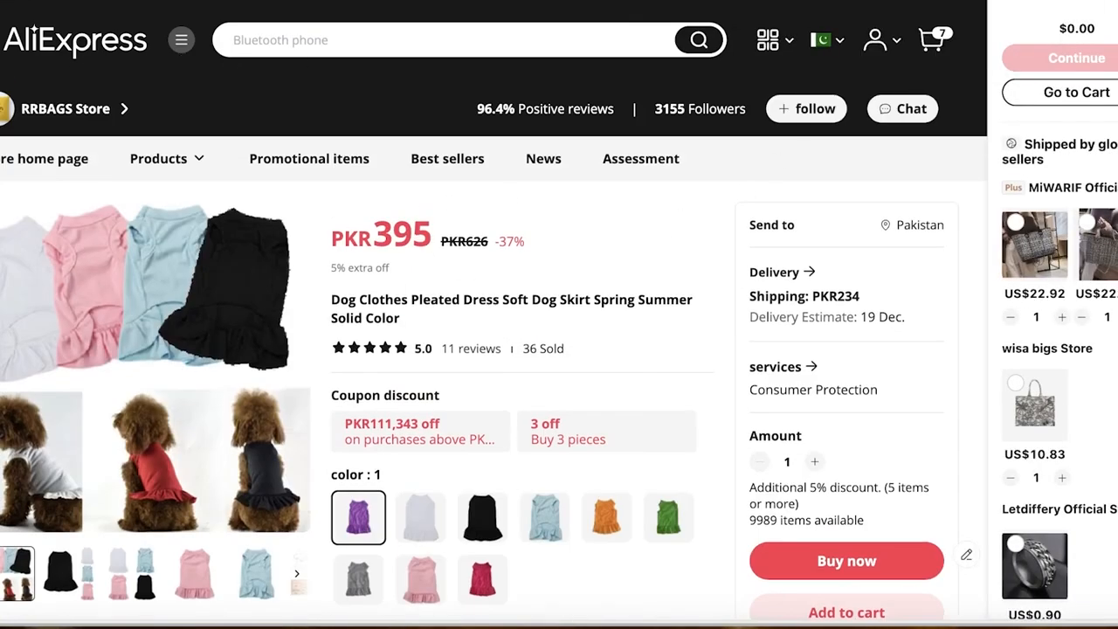
scroll(619, 257, down, 5)
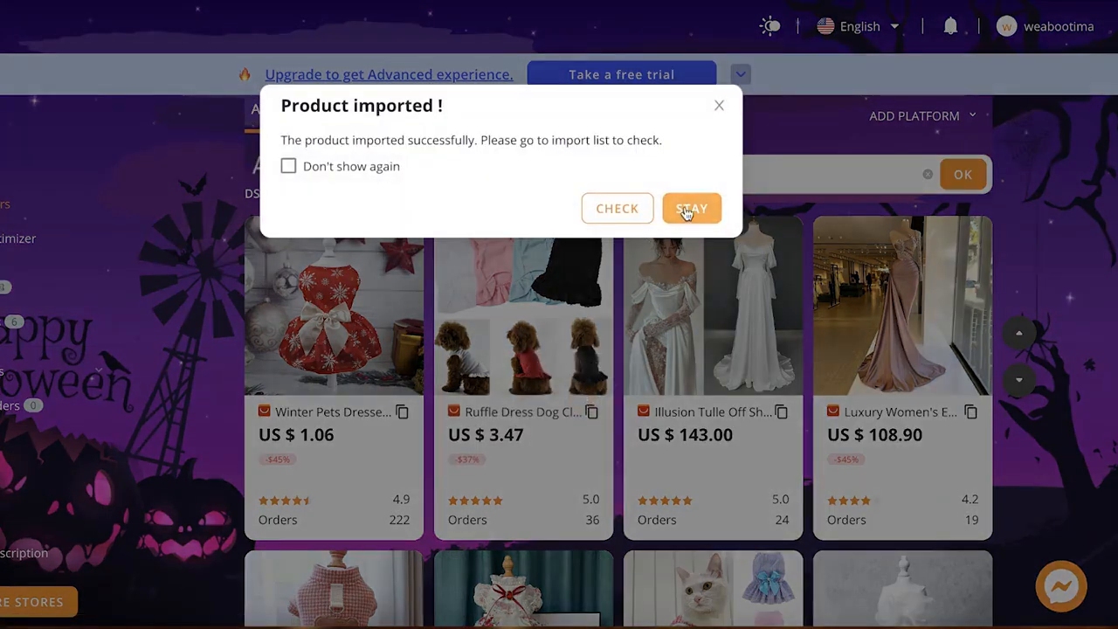
Dismiss the import notice and look up similar offers for the Ruffle Dress dog product with Supplier Optimizer
click(719, 106)
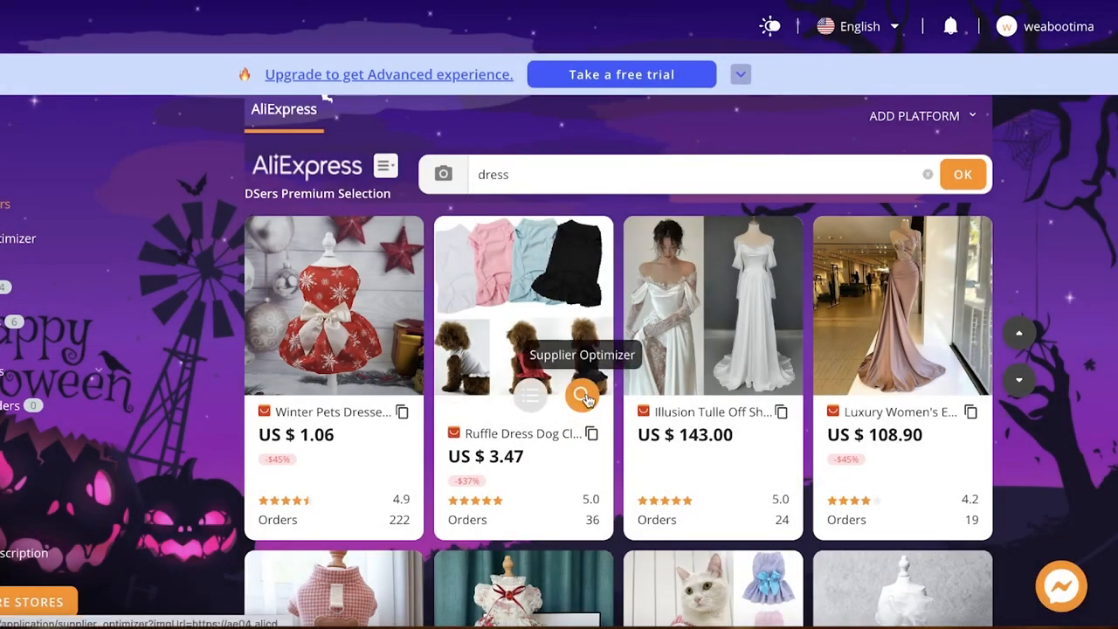
click(584, 397)
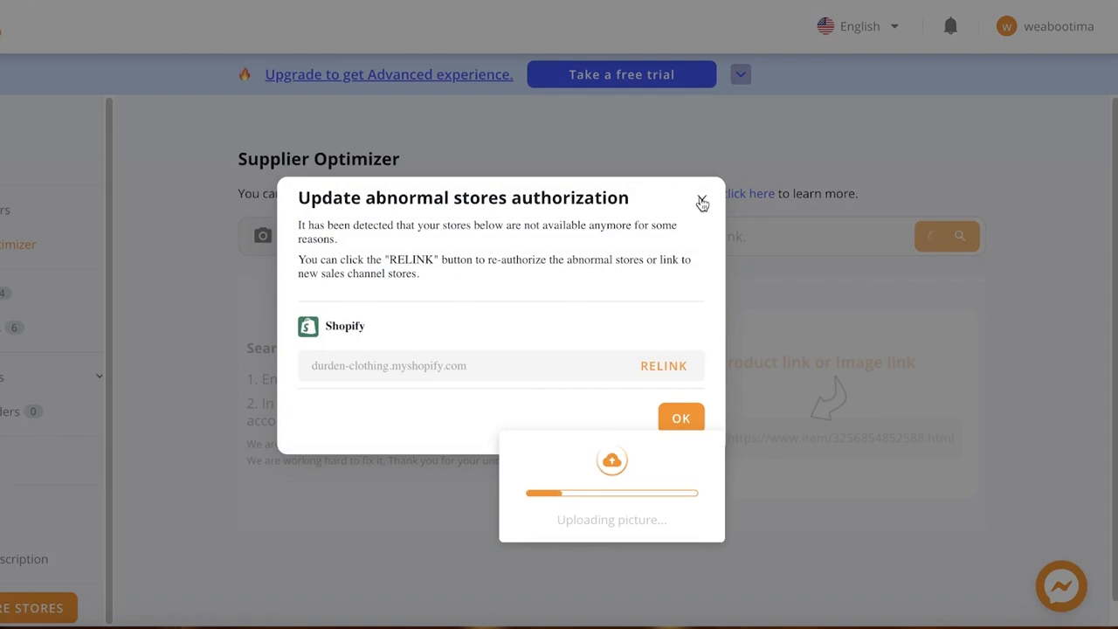
click(701, 203)
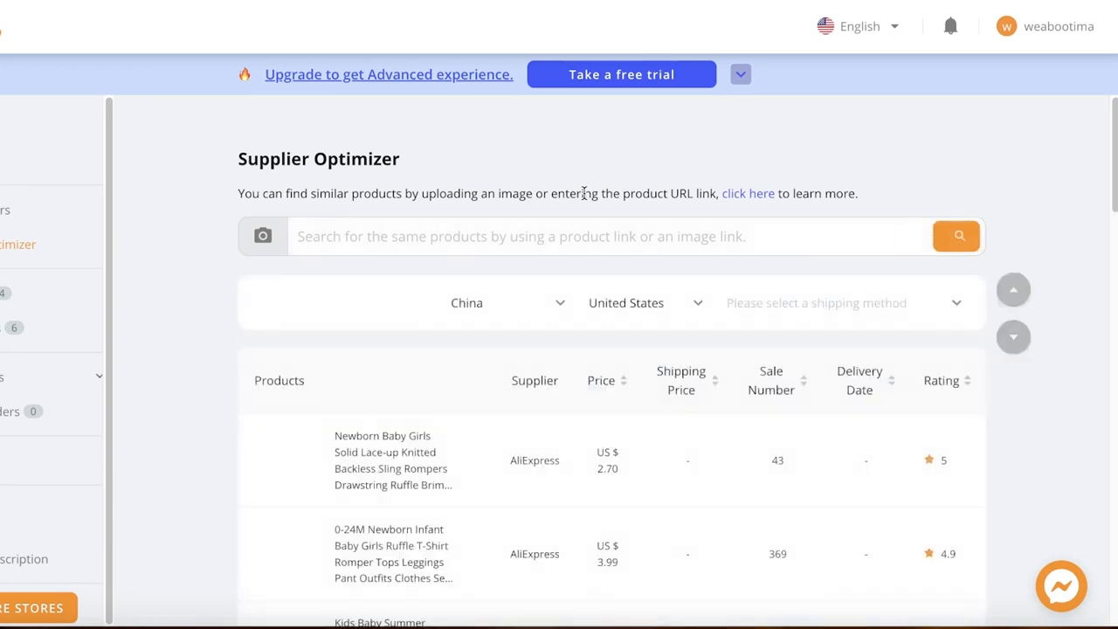
scroll(707, 364, down, 2)
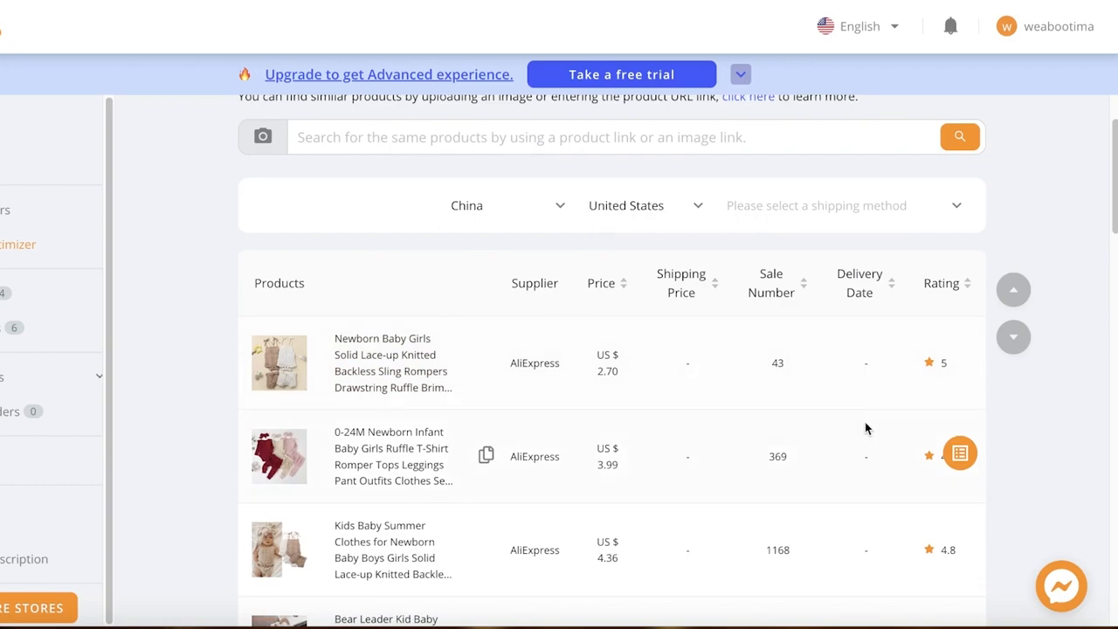
scroll(1113, 341, down, 4)
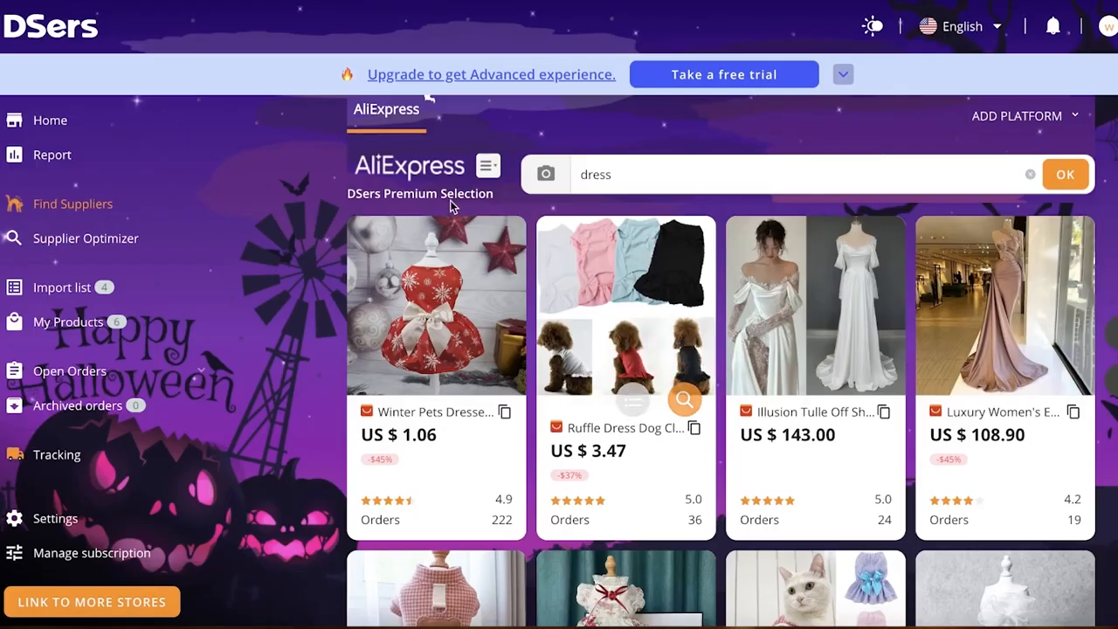
Go to the import list and select the Ruffle Dress dog clothing product
scroll(449, 200, down, 3)
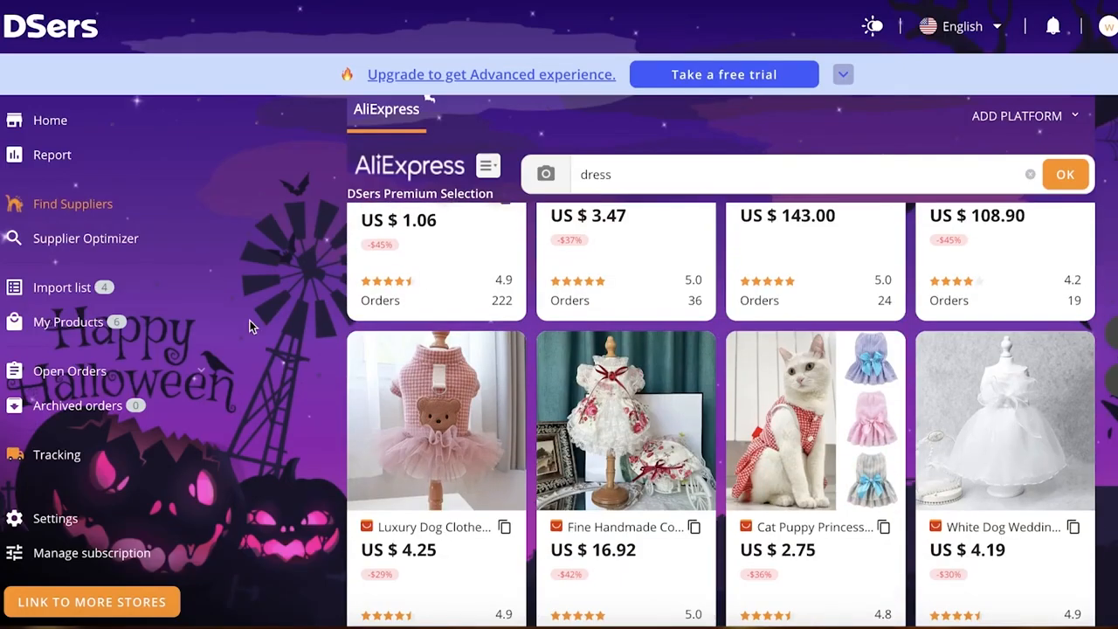
click(63, 286)
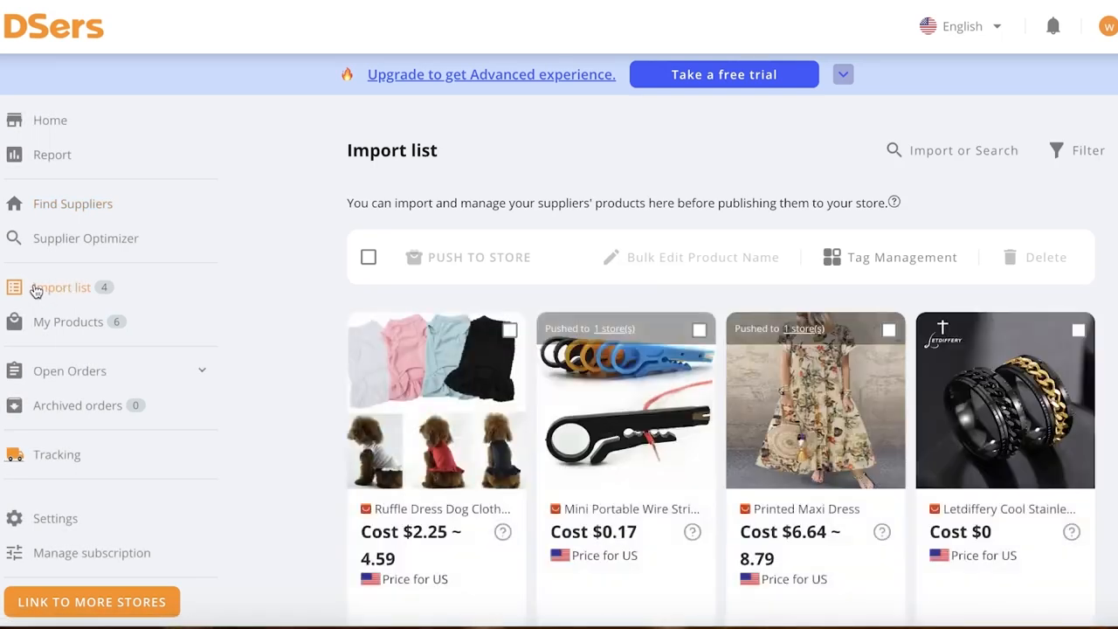
scroll(507, 349, down, 2)
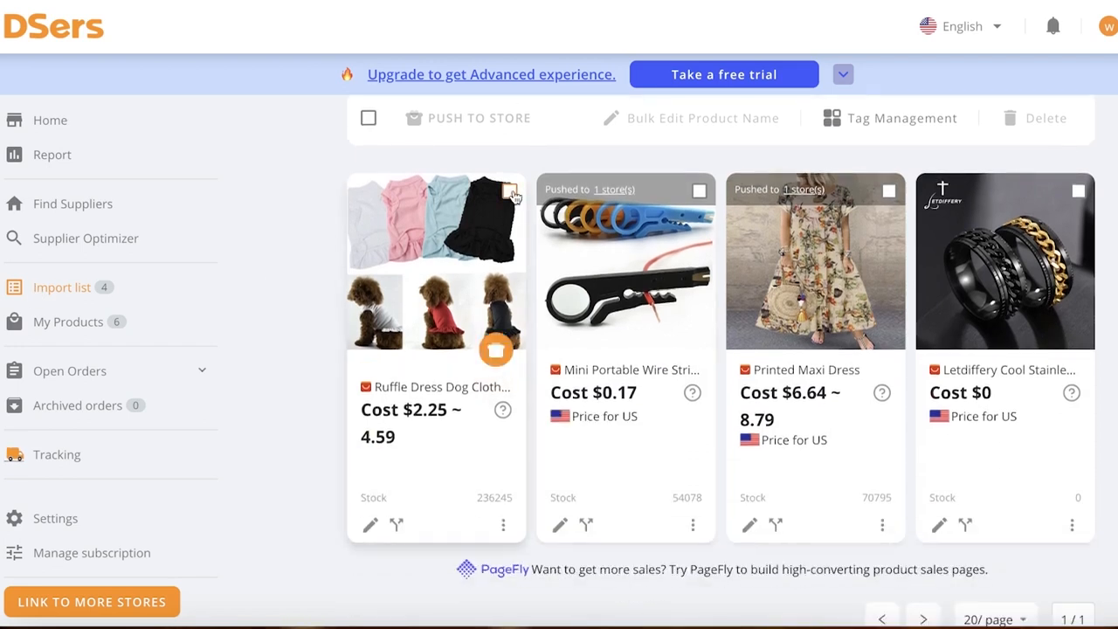
click(510, 191)
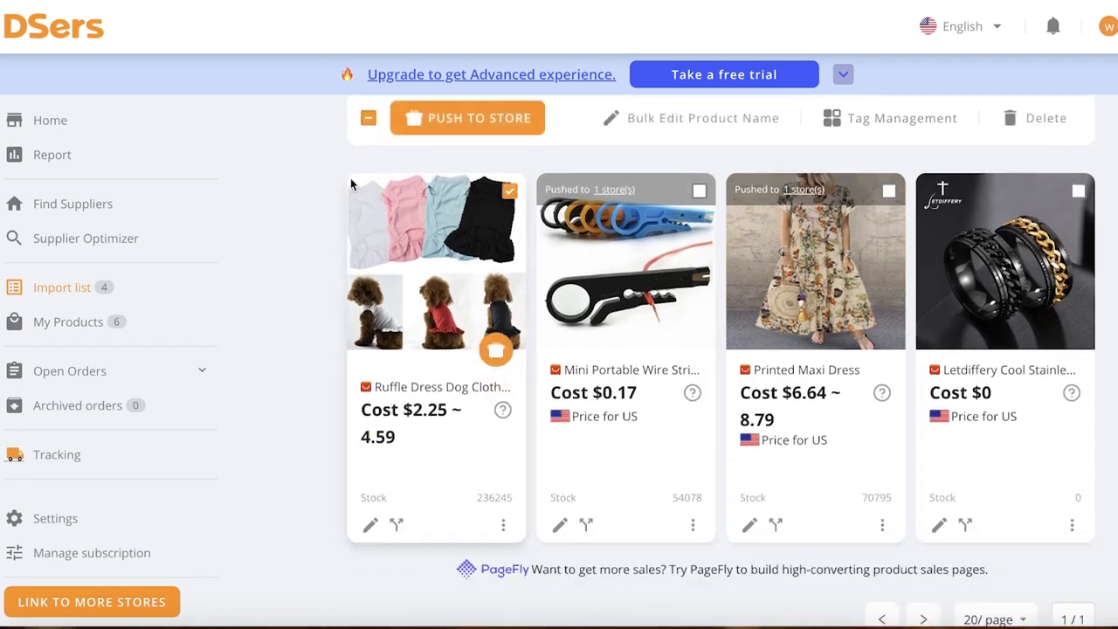
Open the Ruffle Dress dog product for editing and replace its title with "Dog Dress"
click(503, 524)
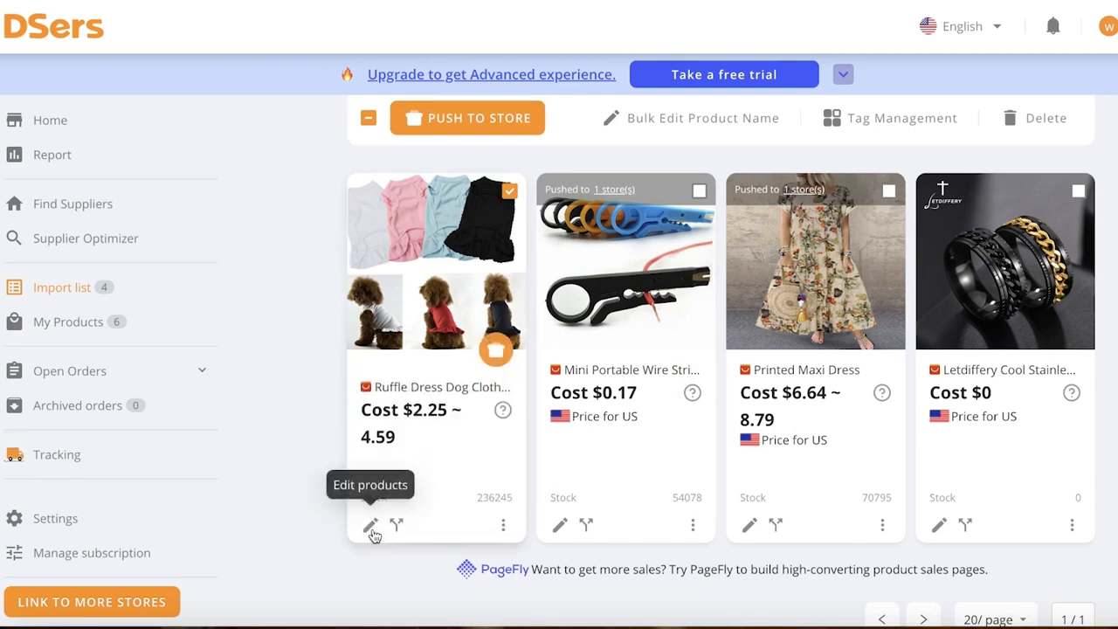
click(372, 526)
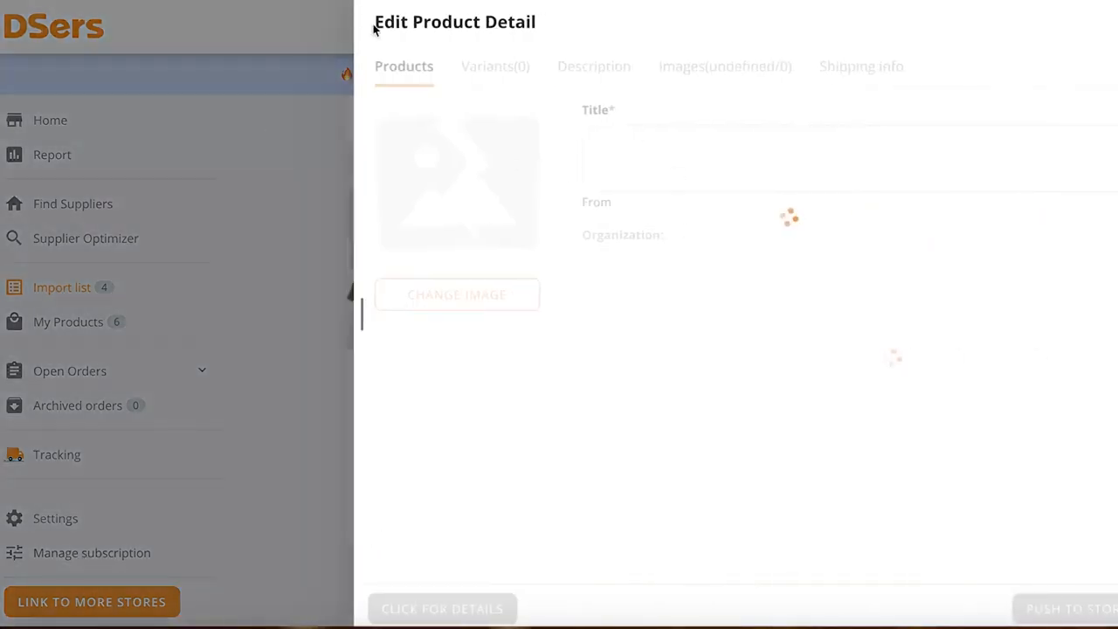
drag(856, 149, 527, 131)
text(Dog Dress)
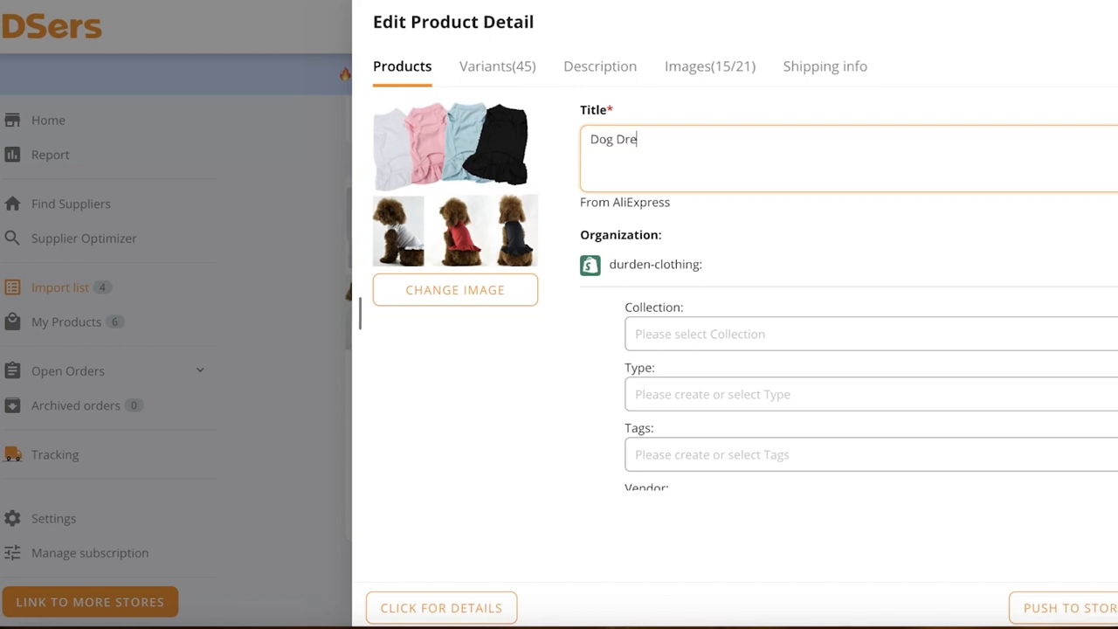
For the e55d1a-2 store, assign the product the Home page collection, type AS, tag SS and vendor SS
click(676, 278)
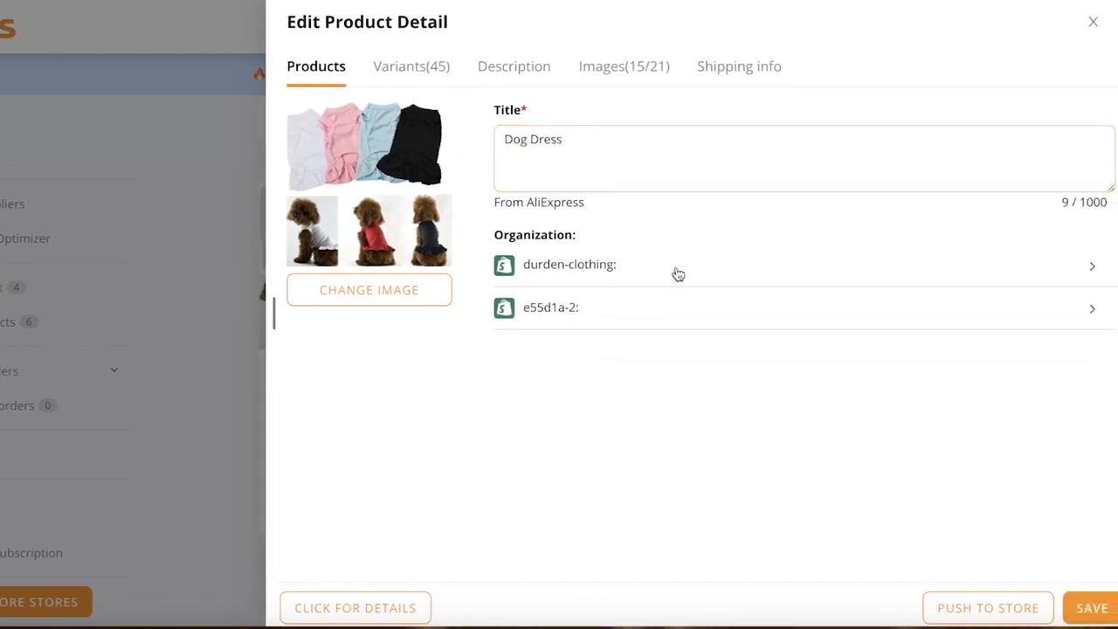
click(529, 323)
scroll(573, 340, down, 1)
click(604, 270)
click(600, 340)
click(577, 371)
click(577, 337)
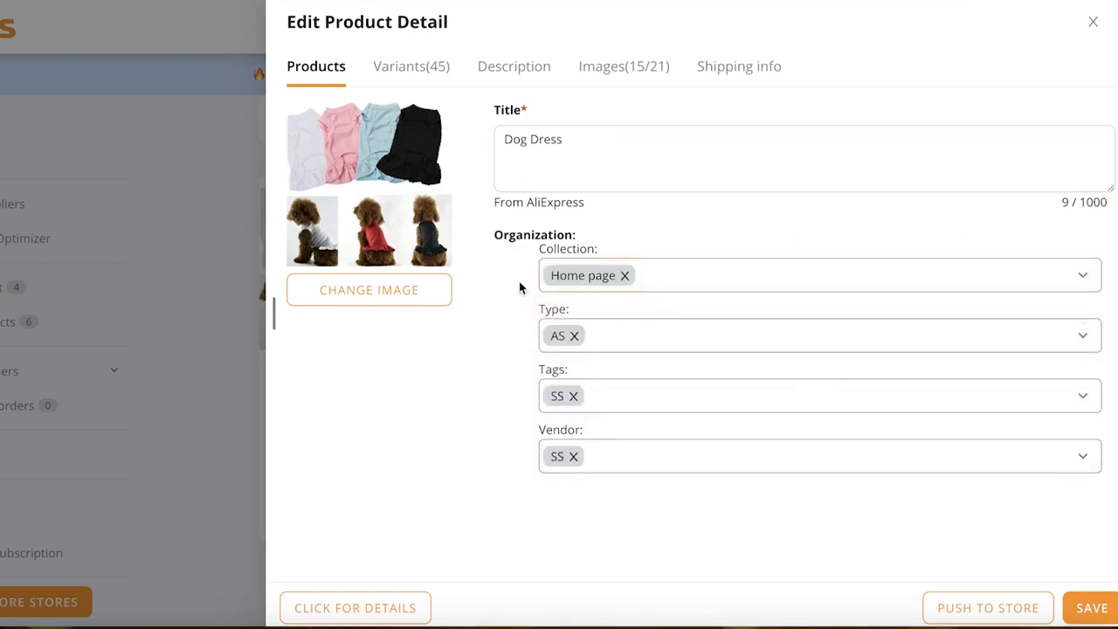
click(561, 463)
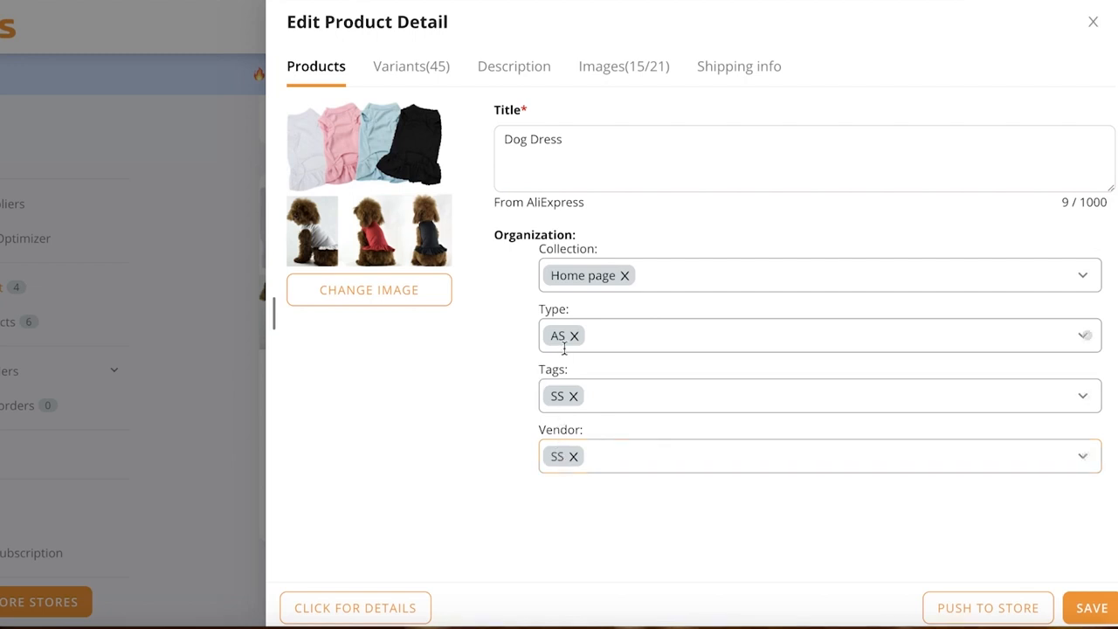
Open the product's variants with United States as the shipping destination and look through their colours, sizes, prices and stock
click(1048, 310)
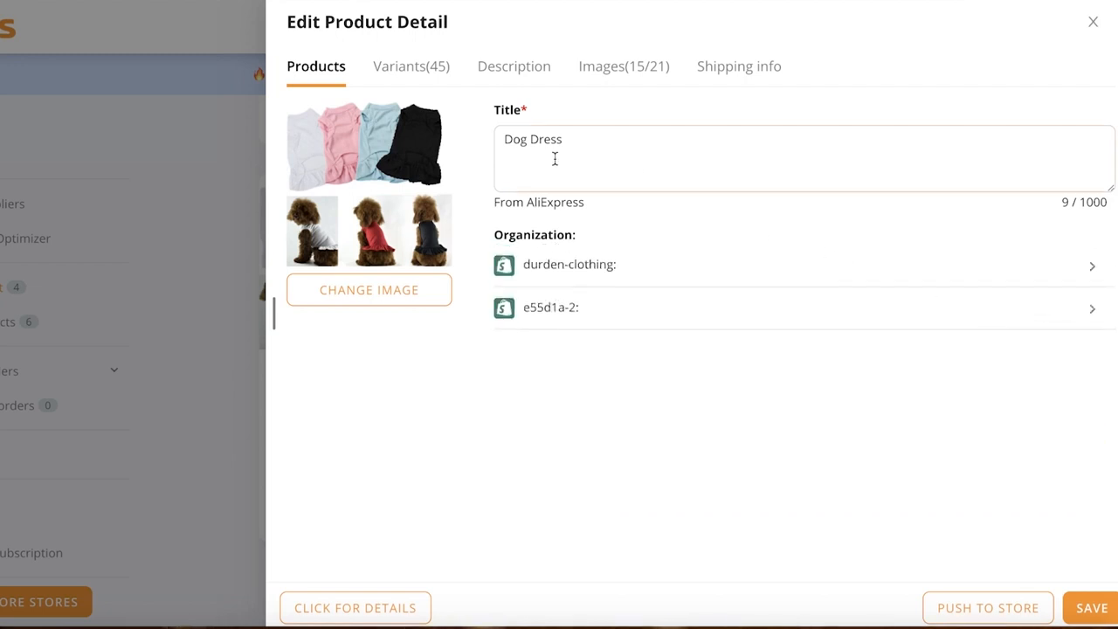
click(410, 79)
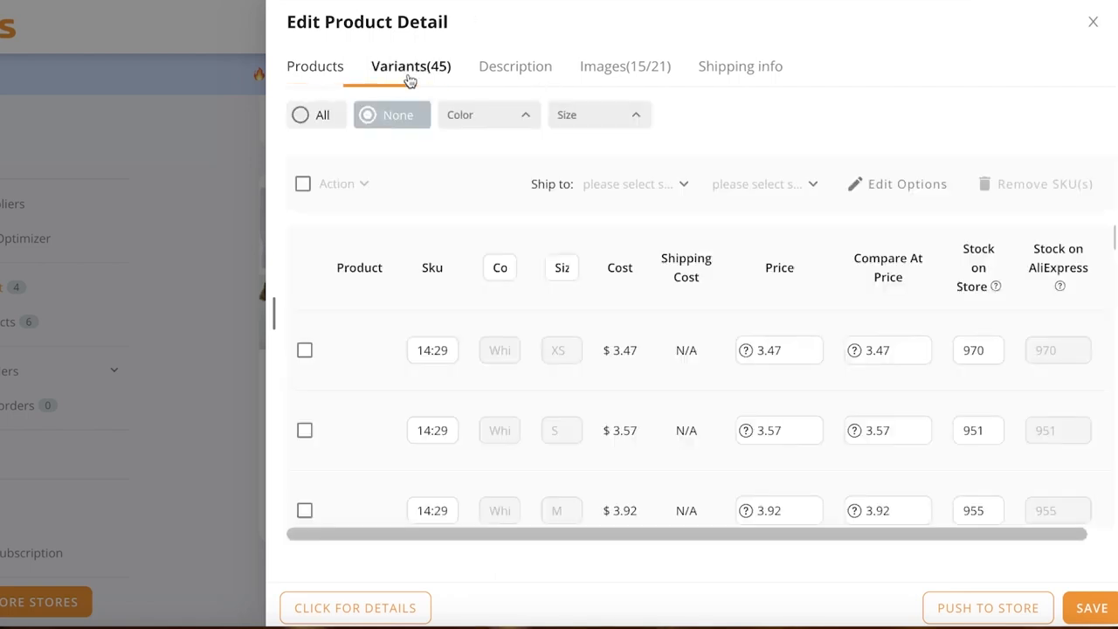
scroll(616, 381, down, 5)
scroll(686, 271, down, 10)
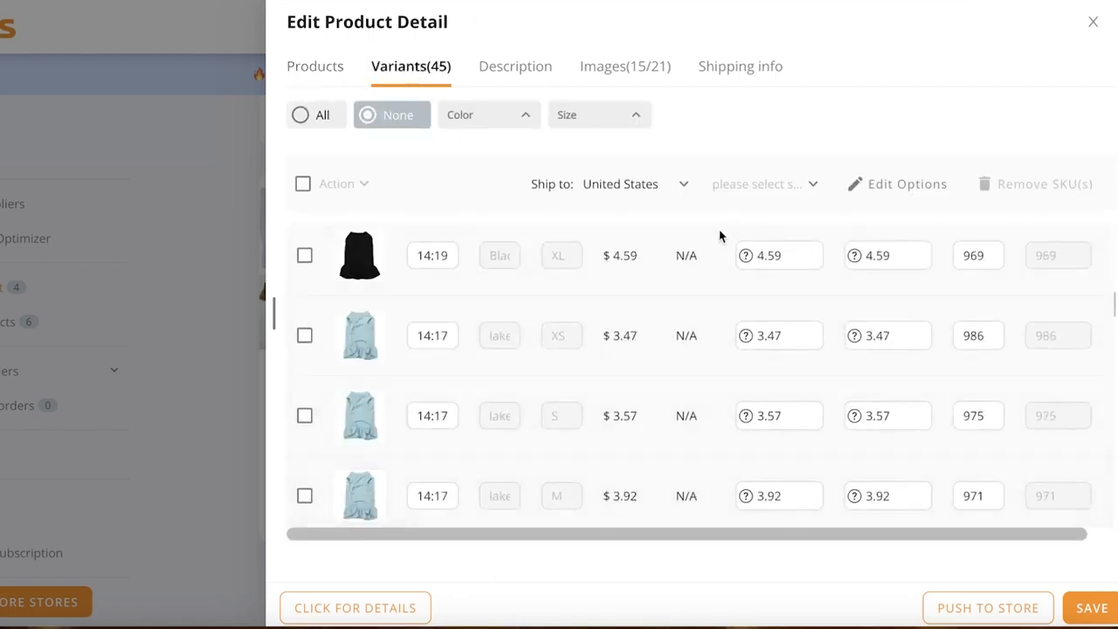
scroll(338, 322, up, 15)
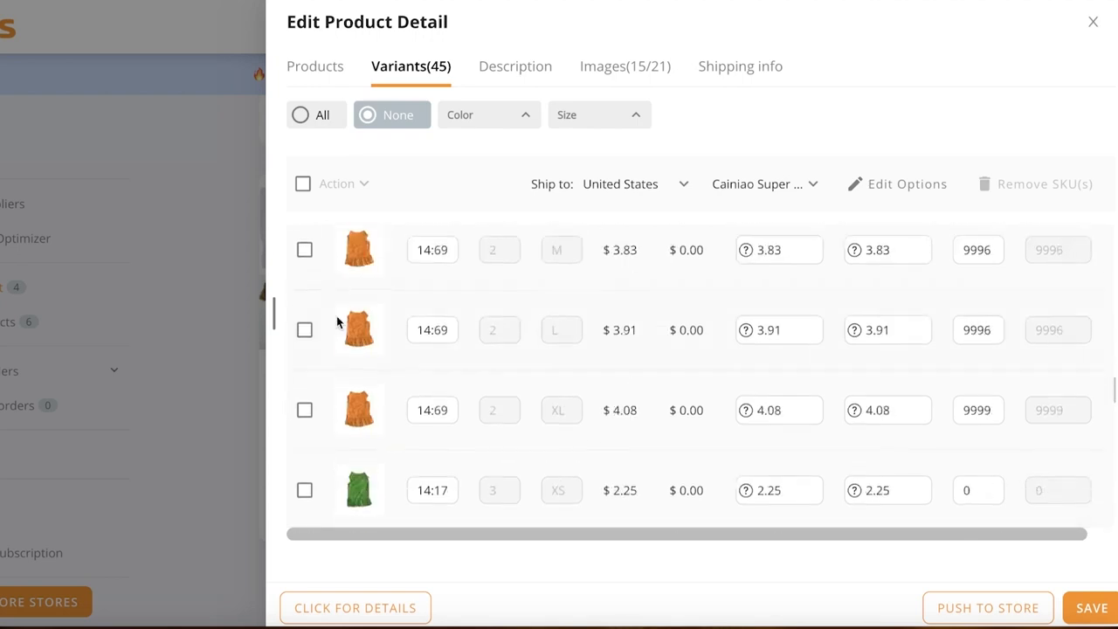
click(303, 186)
click(304, 187)
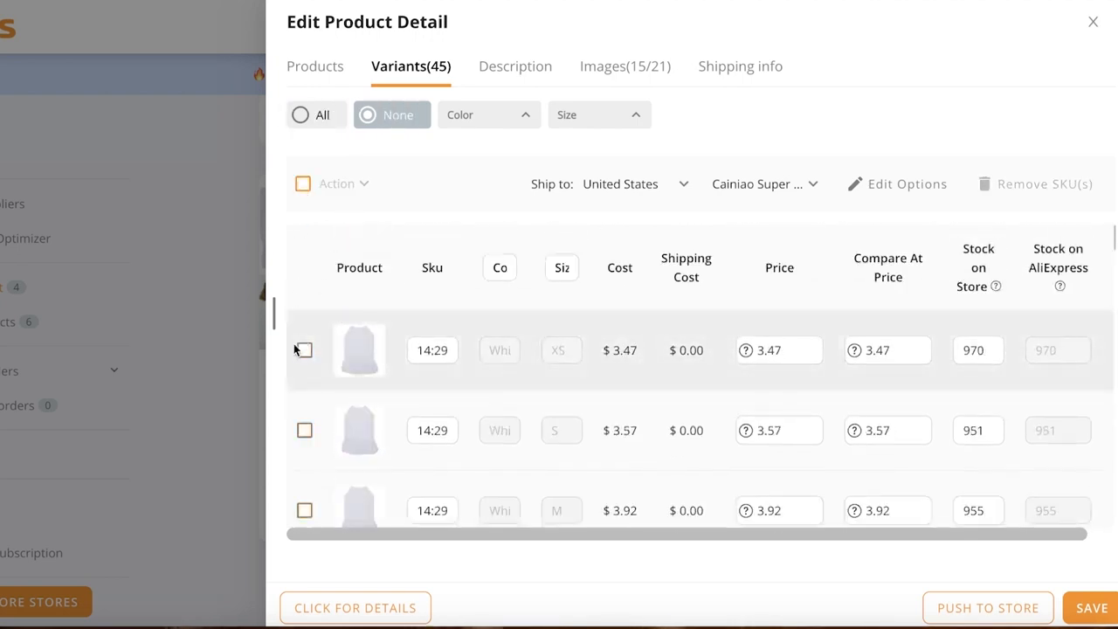
Select the black dress variants in sizes XS, S, M and L
scroll(303, 354, down, 5)
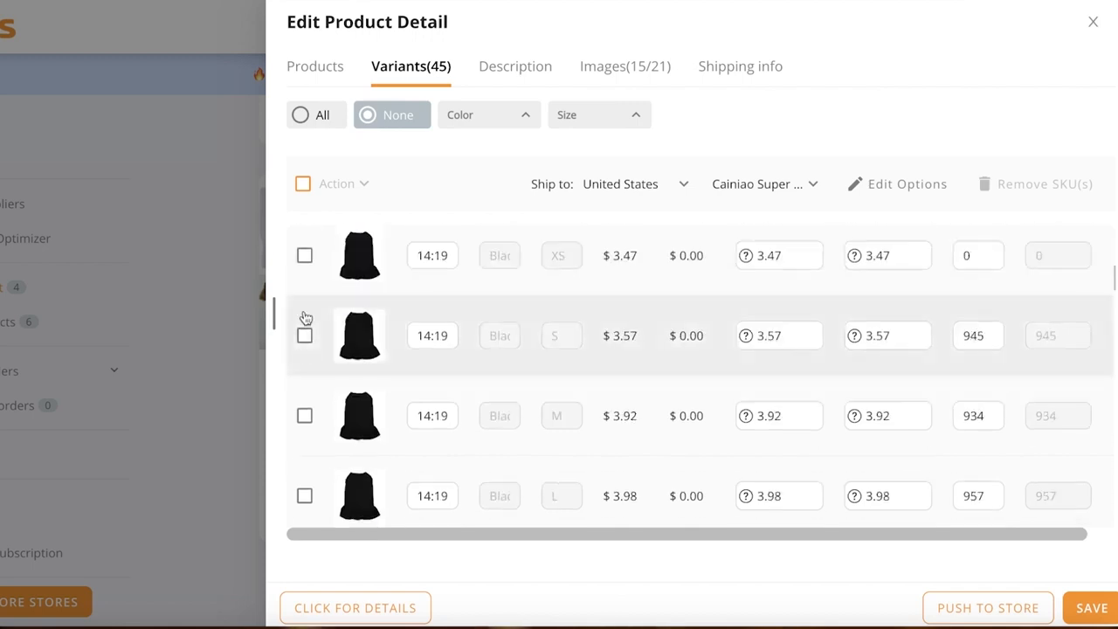
click(304, 255)
click(304, 416)
click(304, 336)
click(304, 496)
scroll(318, 393, down, 2)
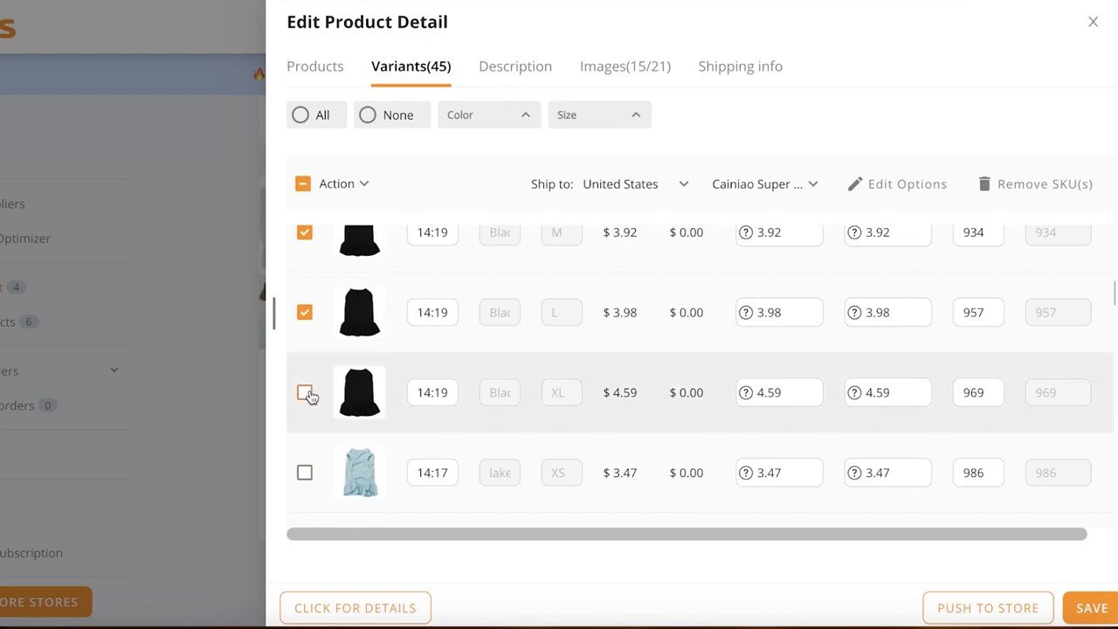
Add the pink dress variants in sizes S, M and L to the selection
scroll(310, 395, down, 15)
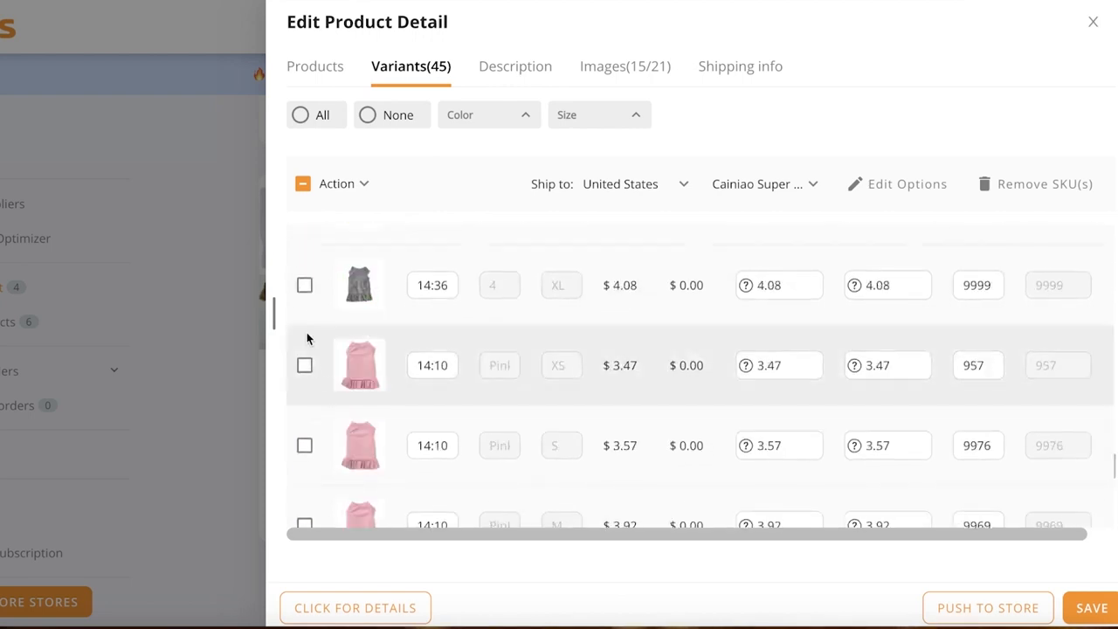
scroll(306, 349, down, 3)
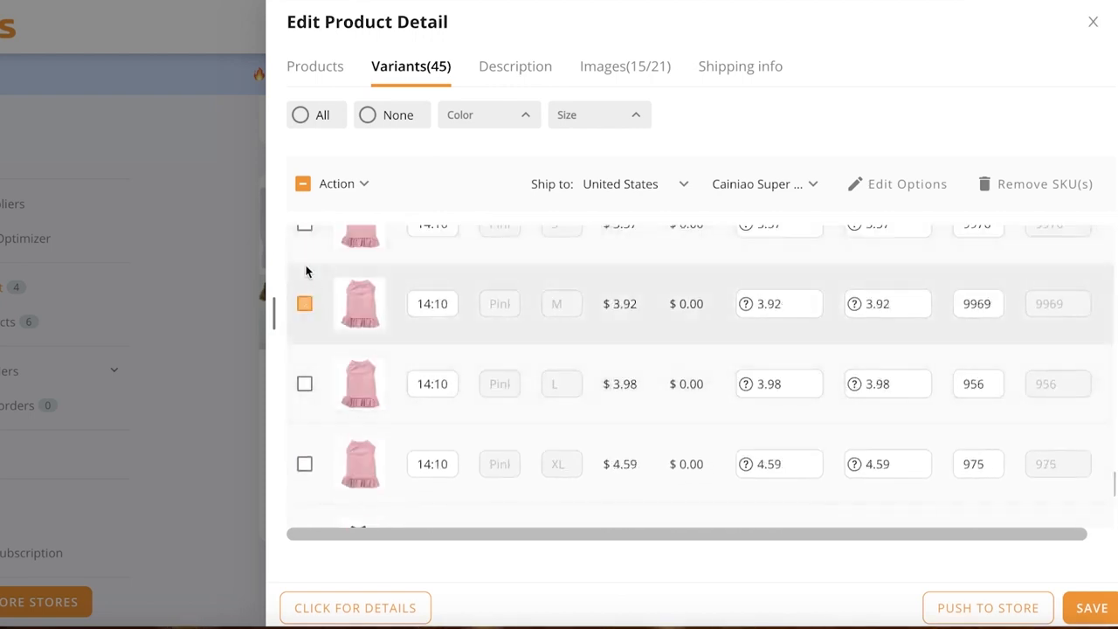
scroll(307, 272, up, 1)
click(304, 265)
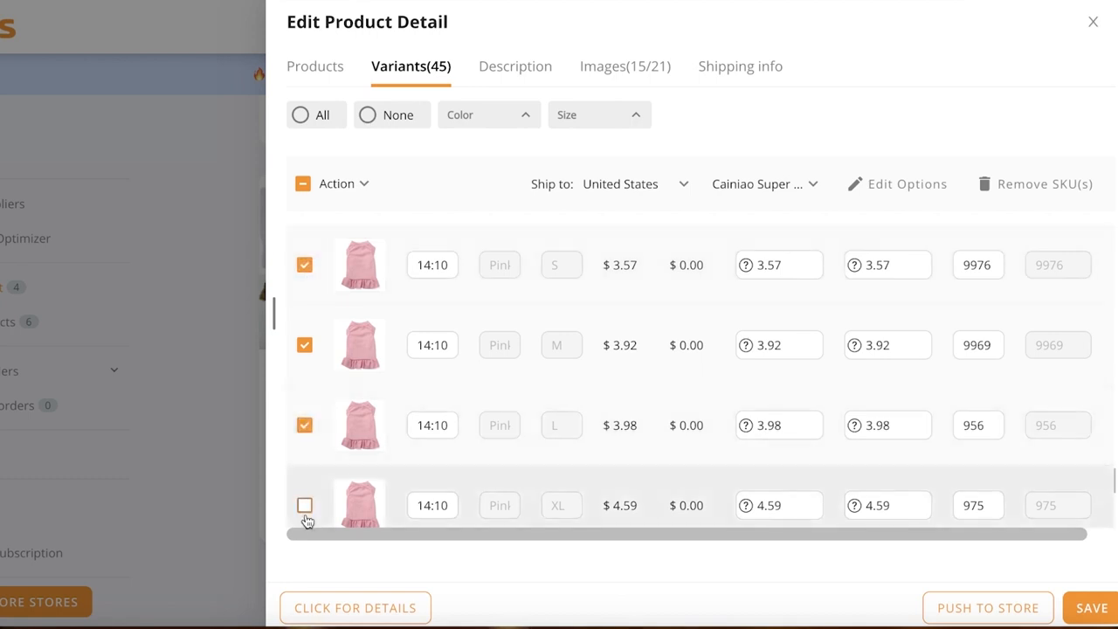
scroll(315, 437, down, 3)
scroll(352, 339, up, 4)
scroll(350, 342, down, 1)
scroll(350, 345, up, 15)
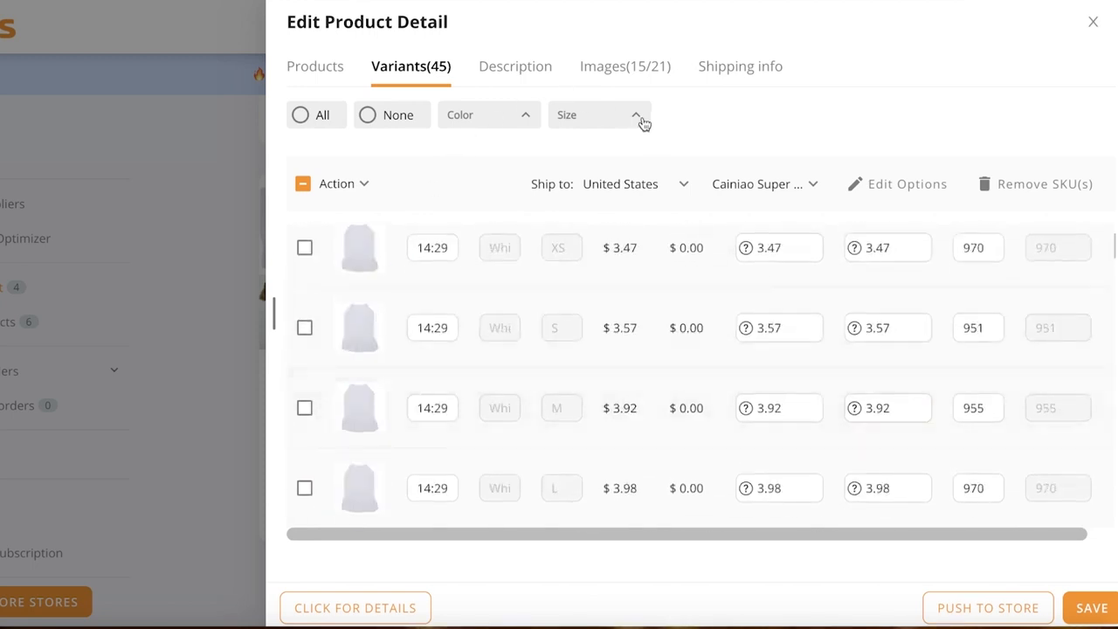
Exclude the cover image from the product's store images and look through the alternatives for the main image without changing it
click(651, 72)
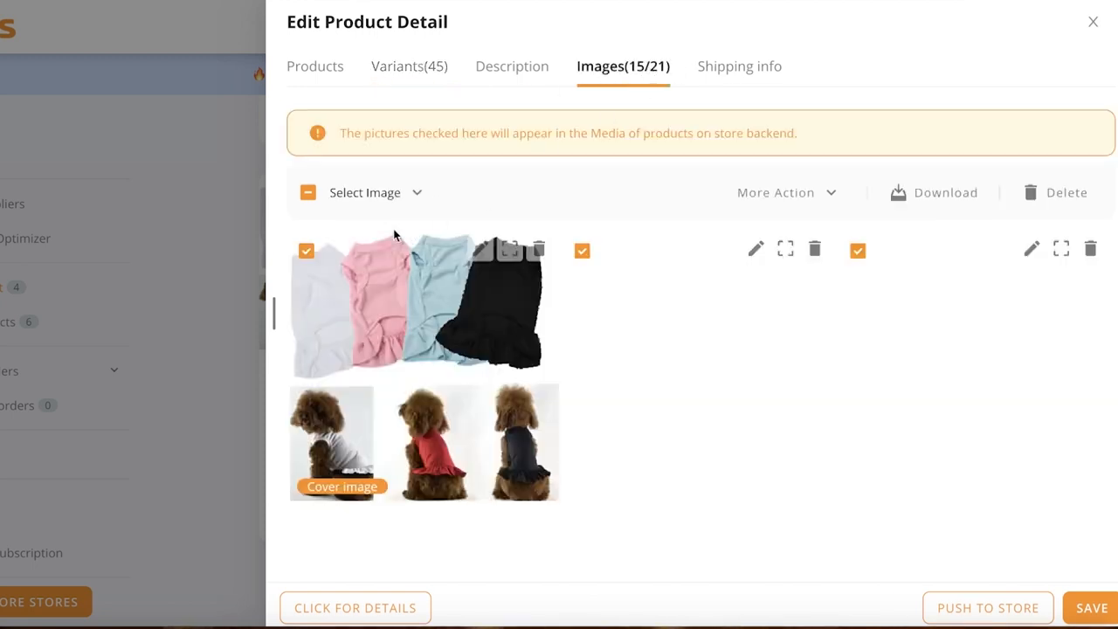
click(305, 252)
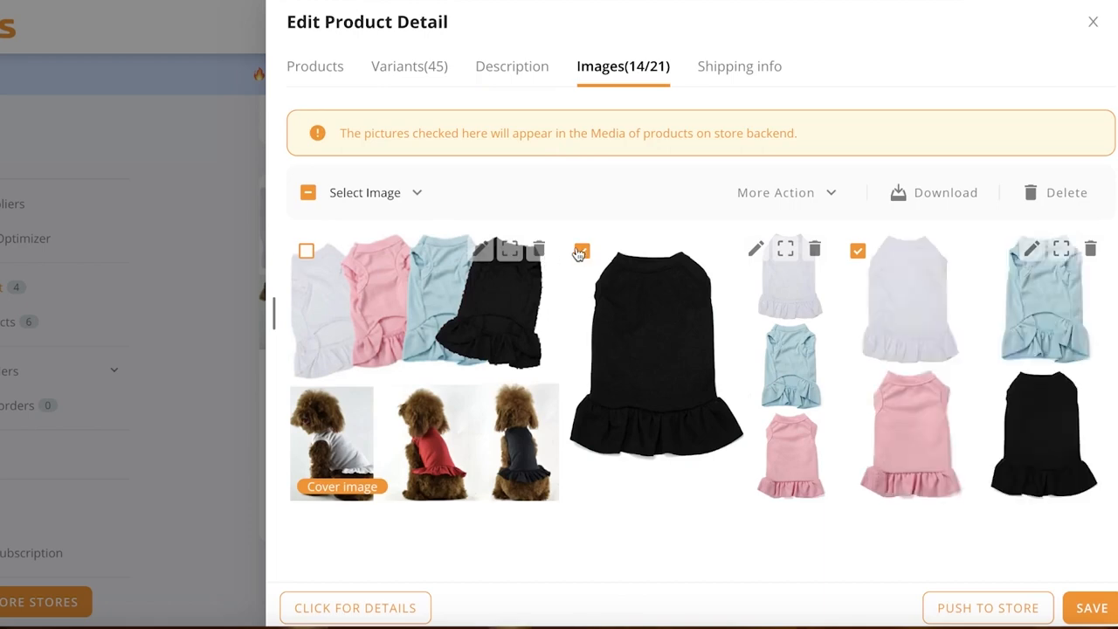
click(341, 82)
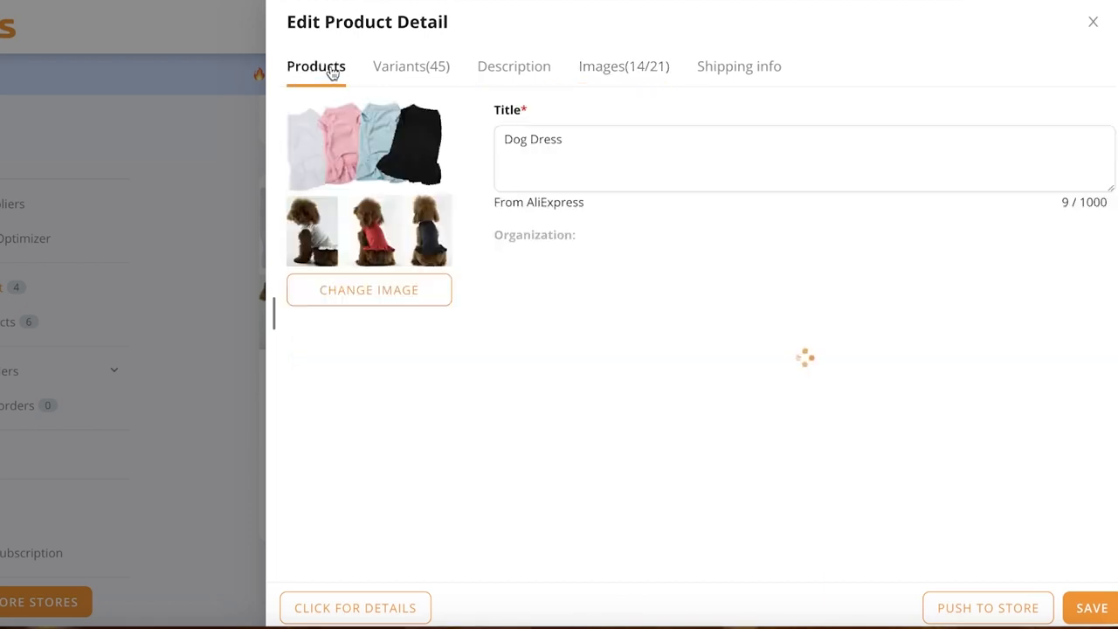
click(352, 290)
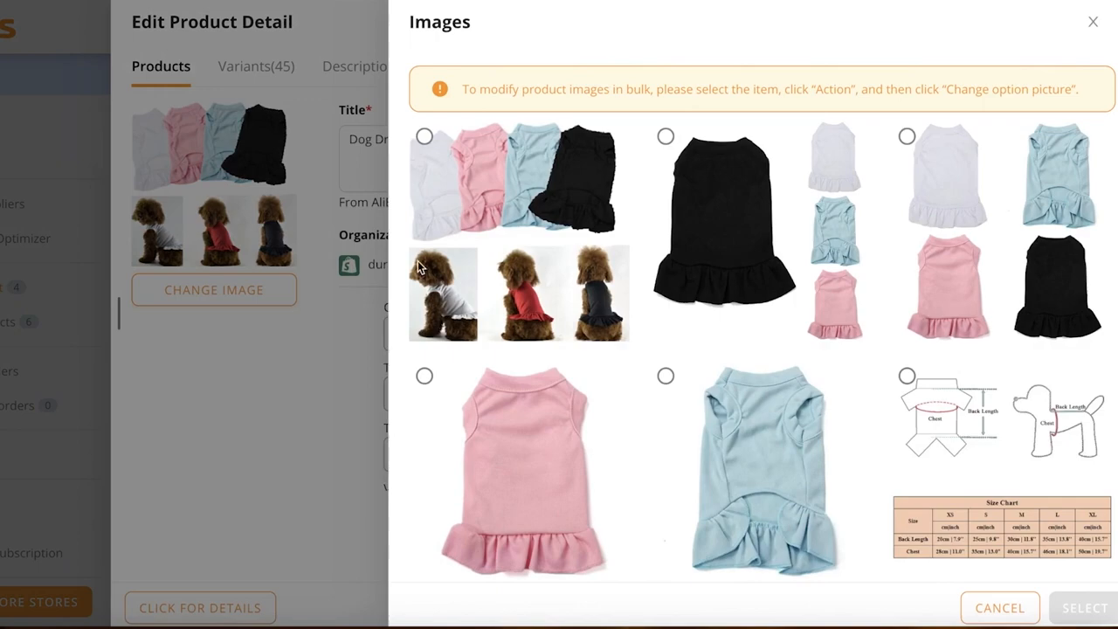
scroll(764, 359, down, 3)
scroll(767, 320, up, 5)
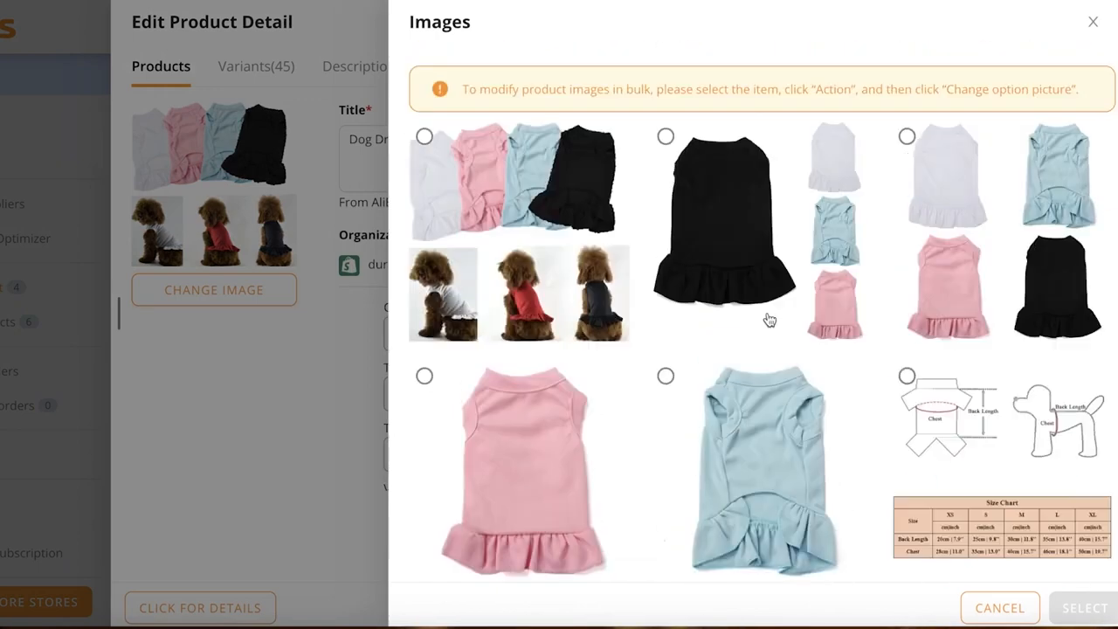
scroll(770, 321, down, 12)
scroll(770, 321, down, 1)
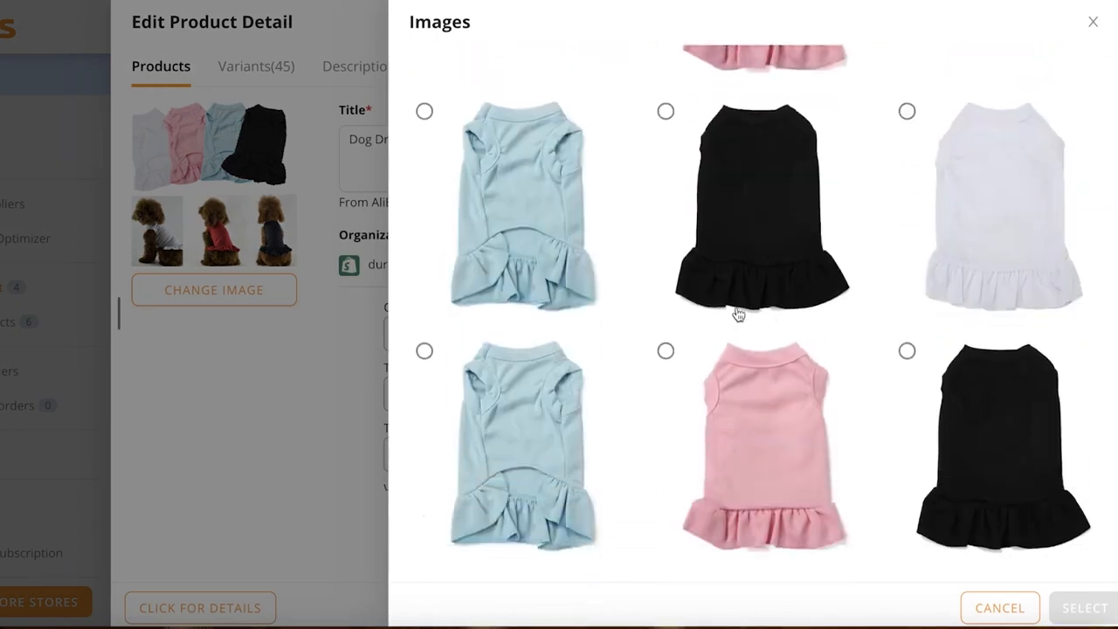
scroll(706, 307, up, 5)
scroll(1046, 480, up, 2)
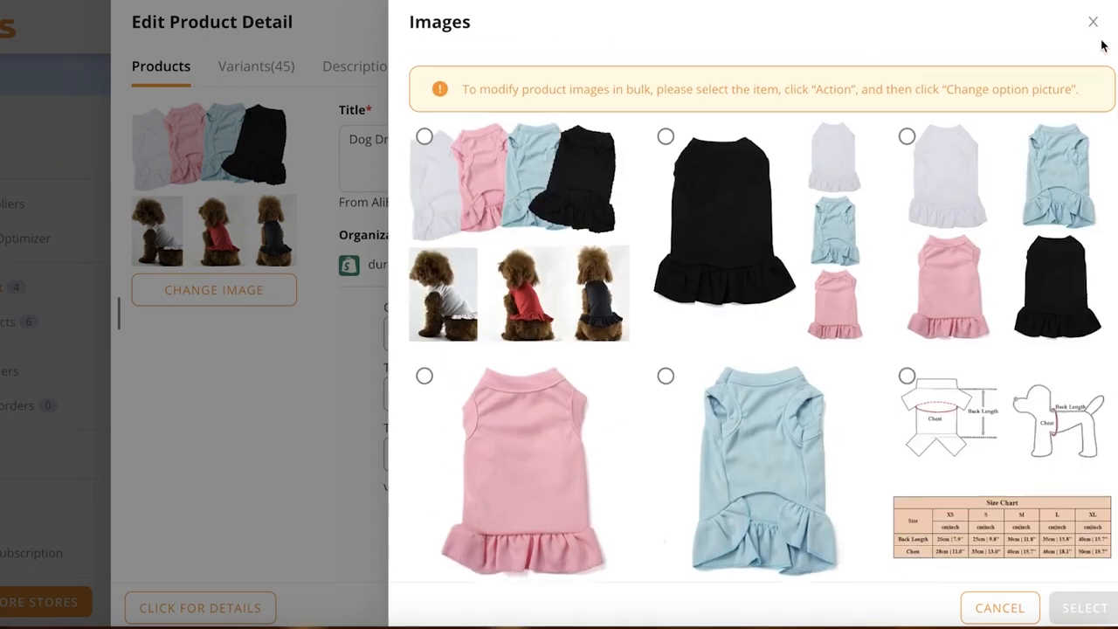
click(1093, 22)
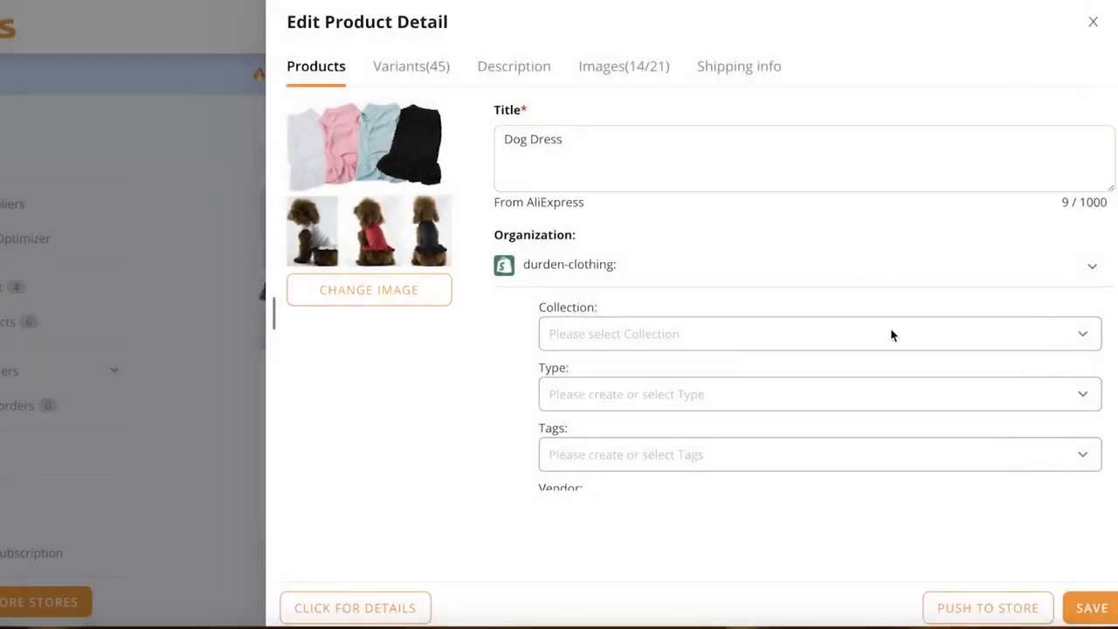
Push the product to the e55d1a-2 store with the pricing rule applied and Also publish to Online Store enabled
click(1003, 609)
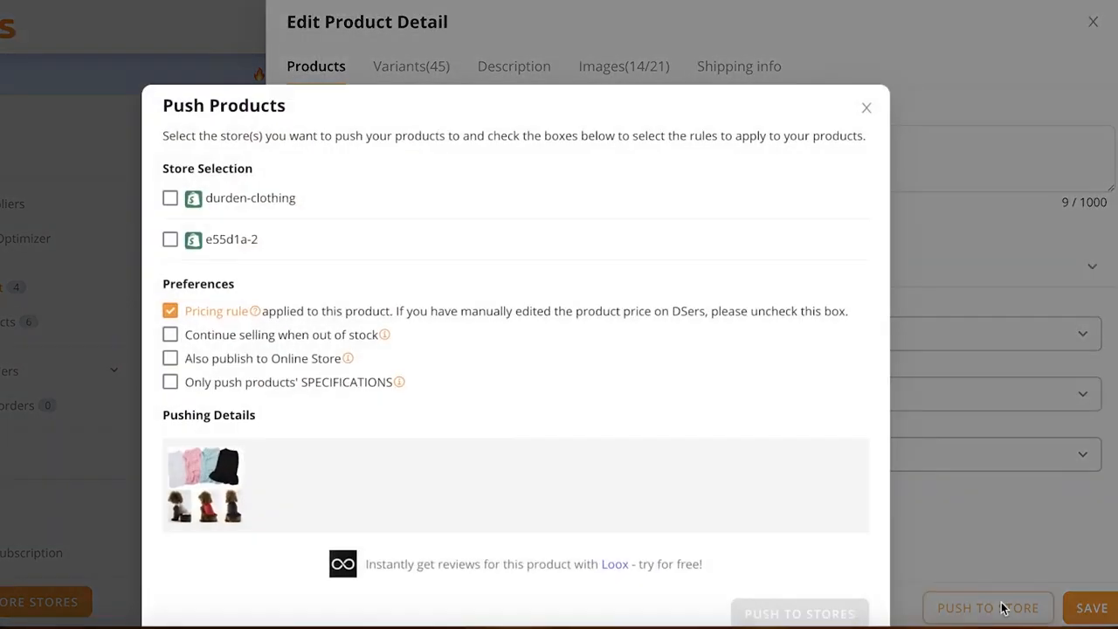
click(169, 240)
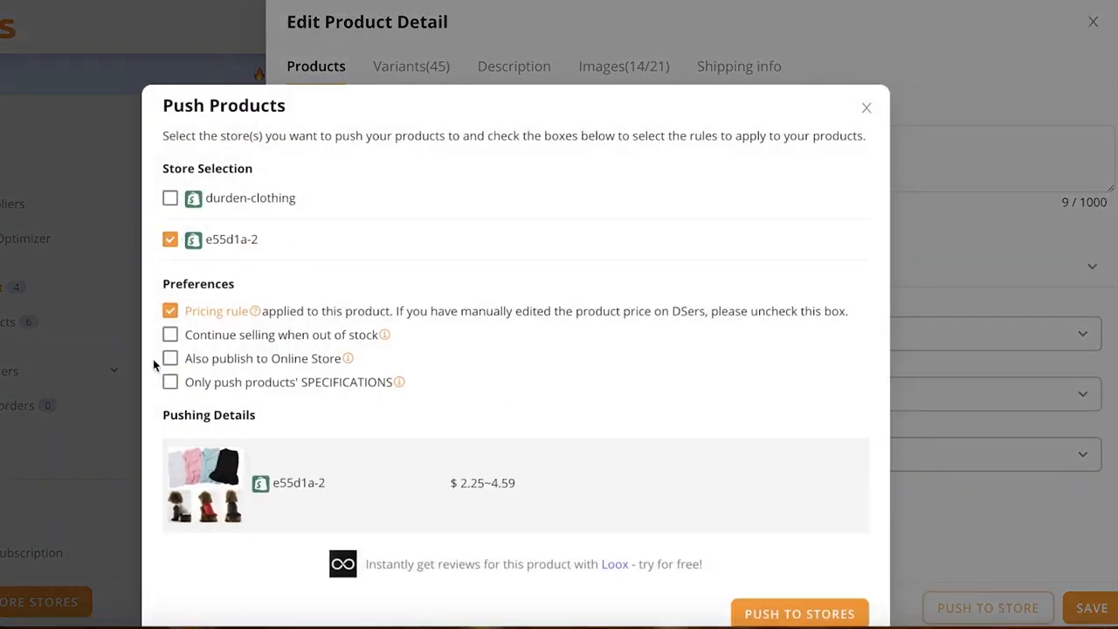
scroll(196, 261, down, 1)
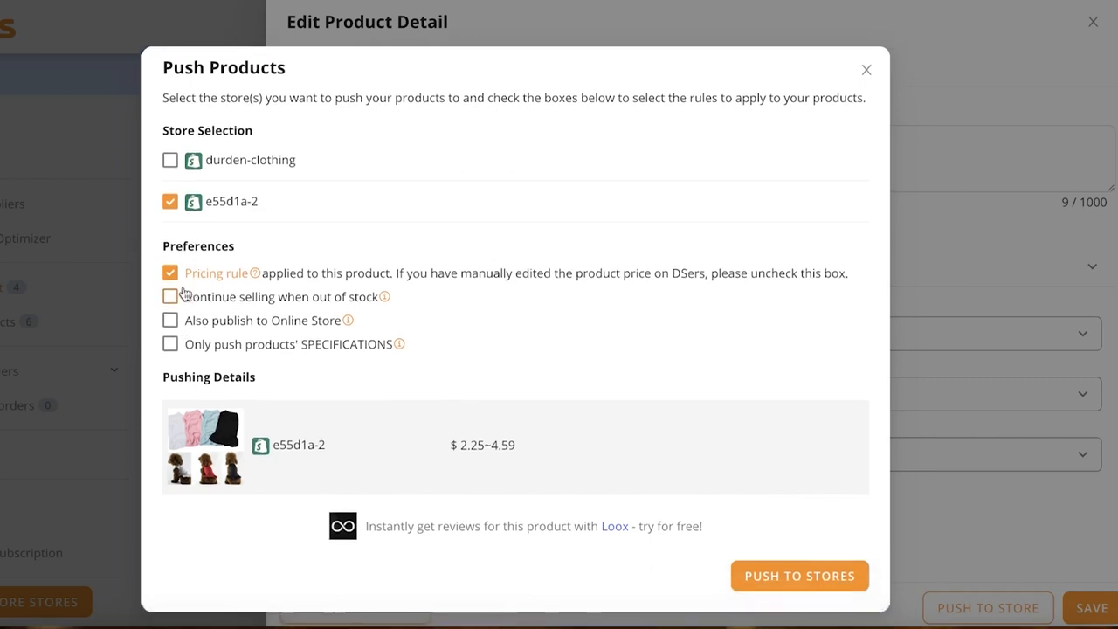
click(175, 332)
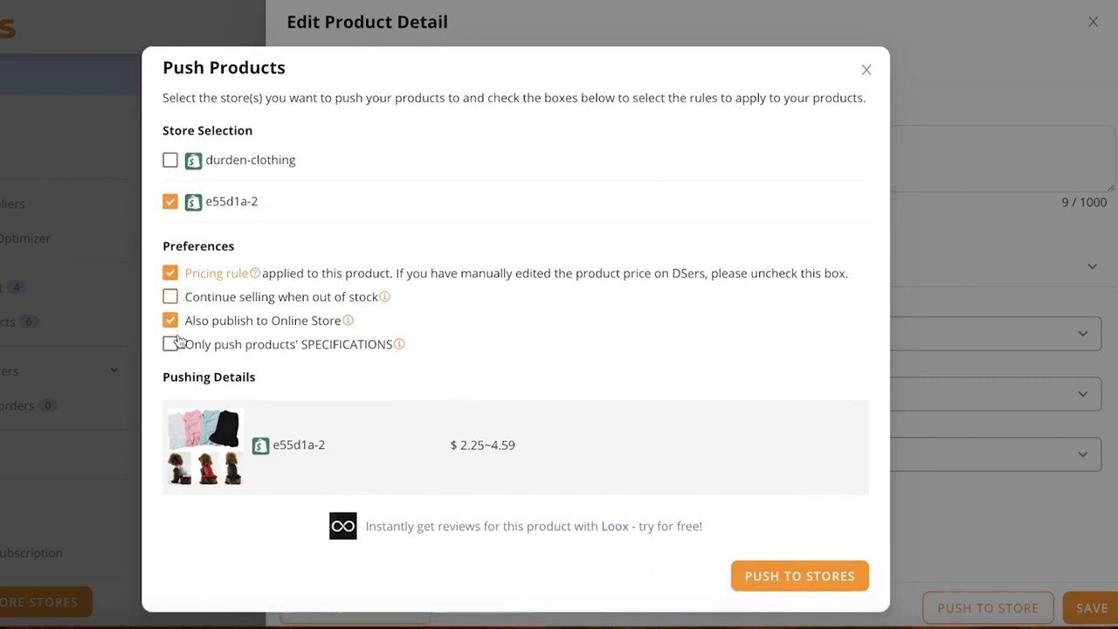
click(170, 354)
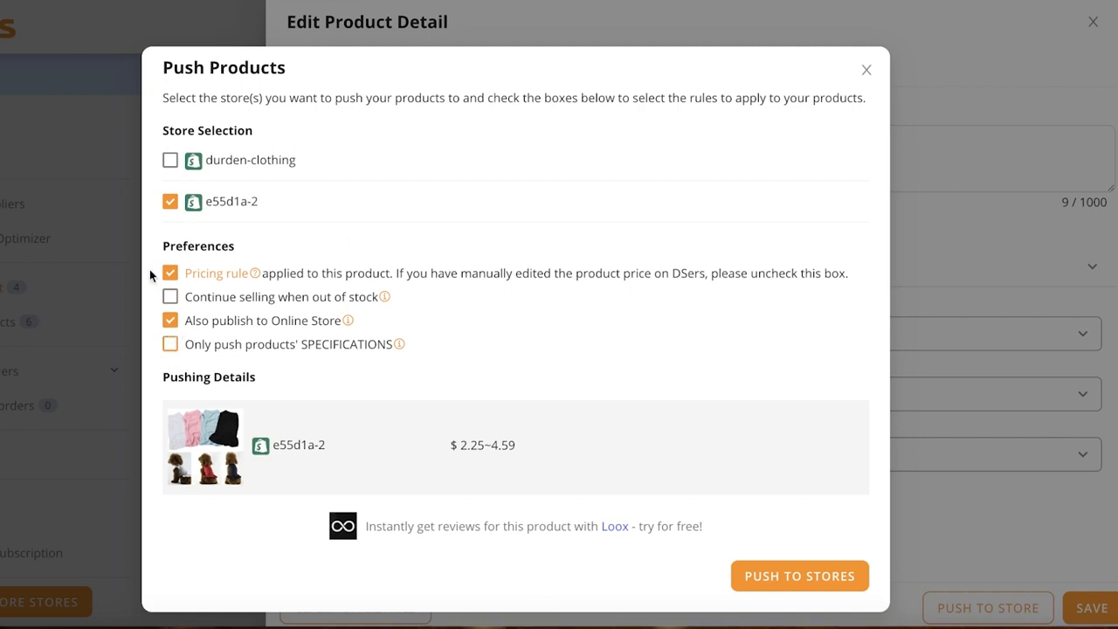
click(836, 578)
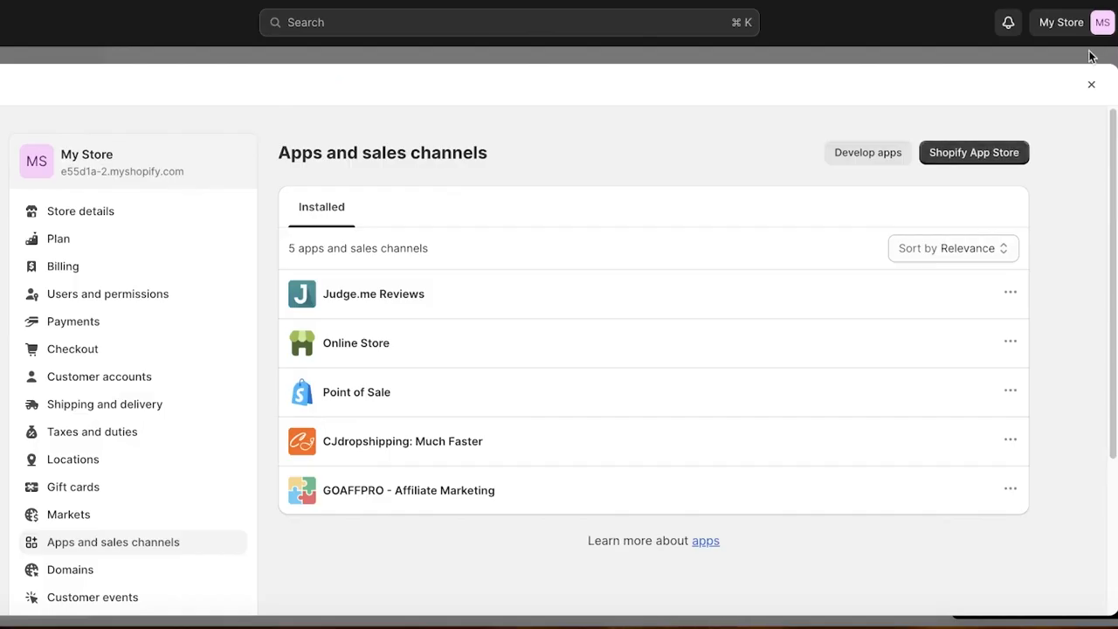
Switch to the Shopify admin, leave the store settings and view the product list
click(1091, 84)
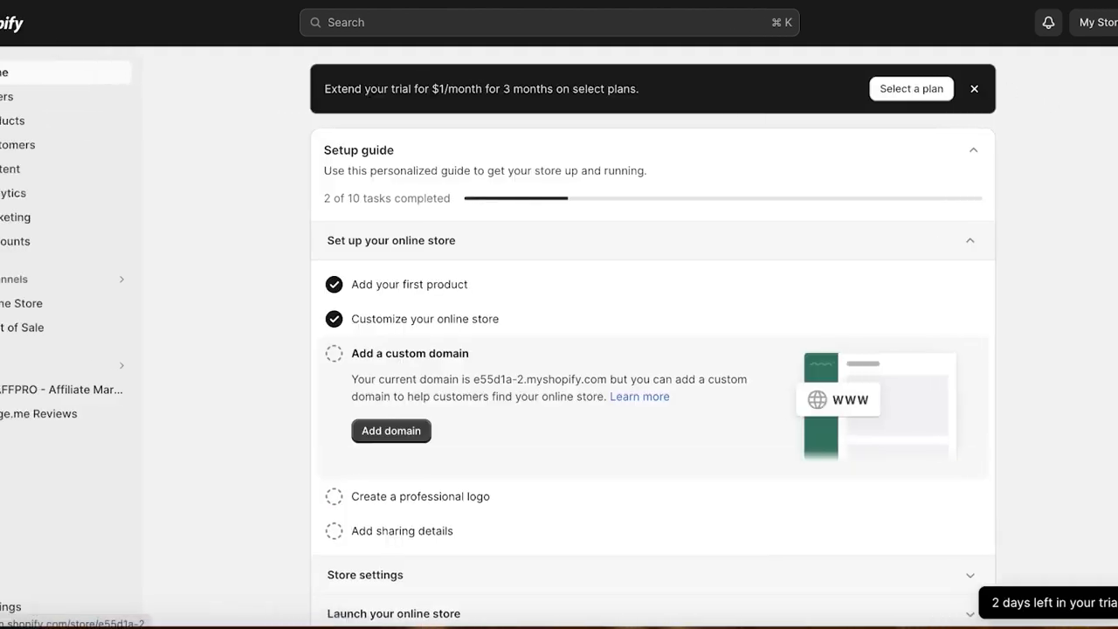
click(35, 122)
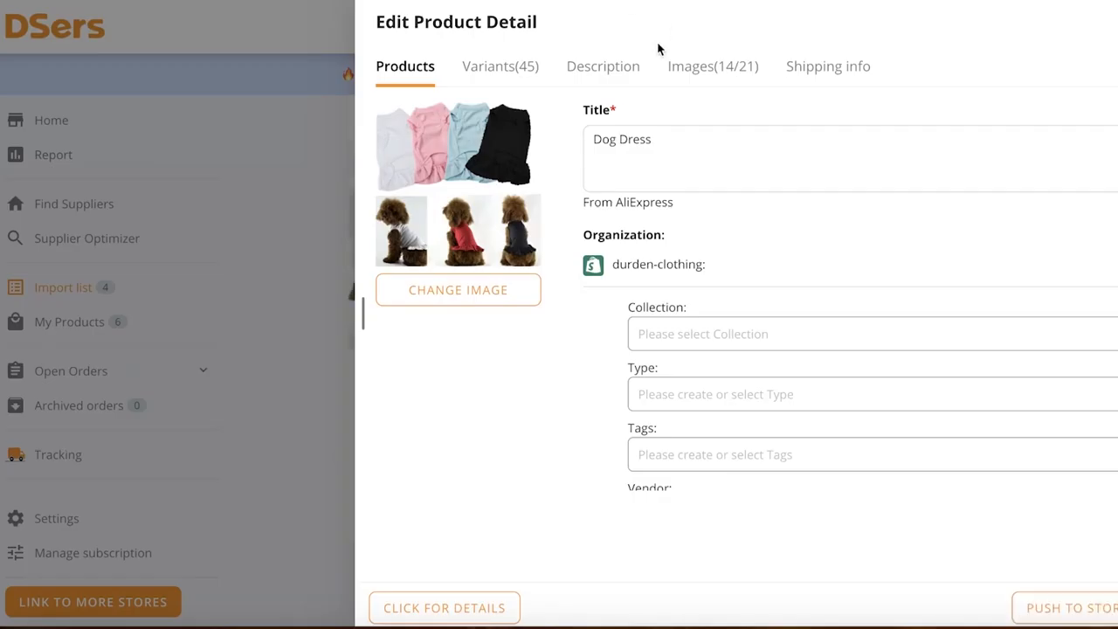
Switch back to DSers and close the Dog Dress product editor, saving the unsaved changes
click(288, 148)
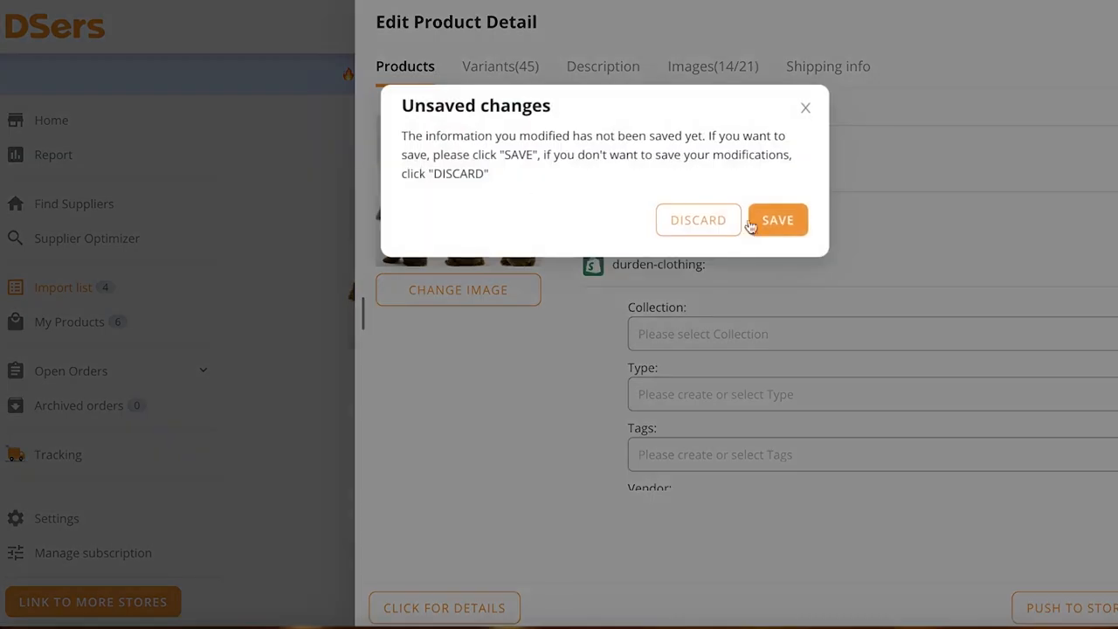
click(806, 107)
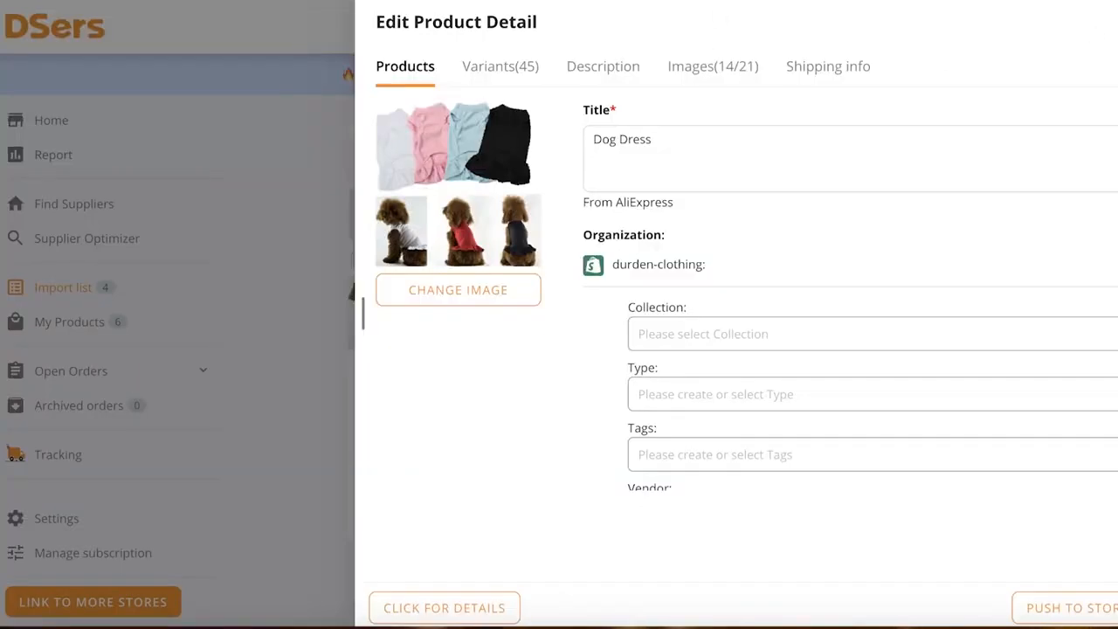
click(276, 91)
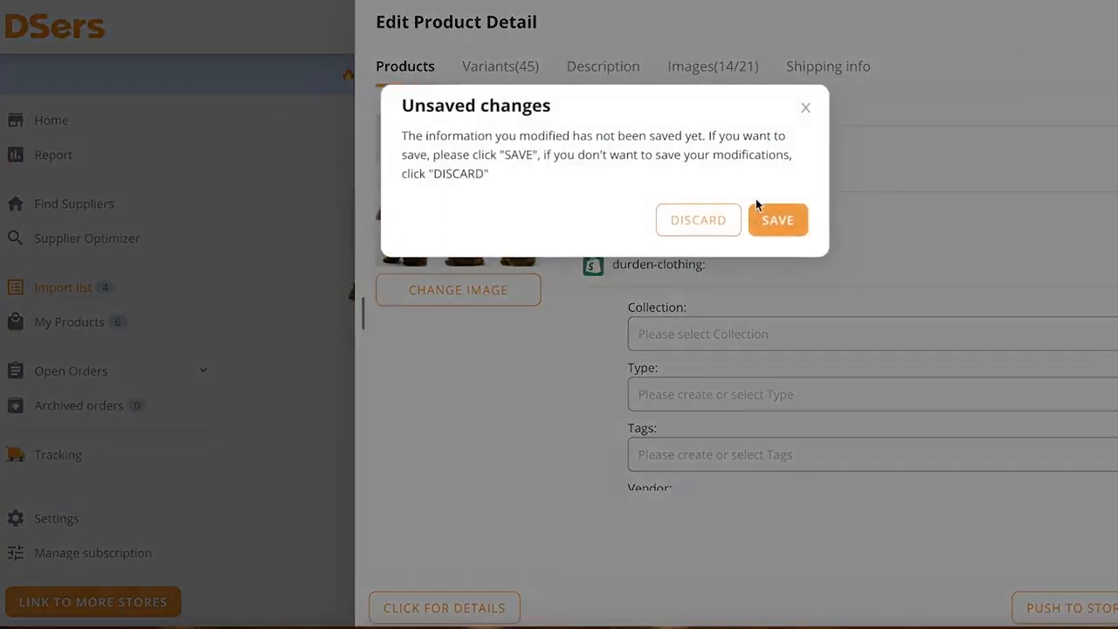
click(772, 216)
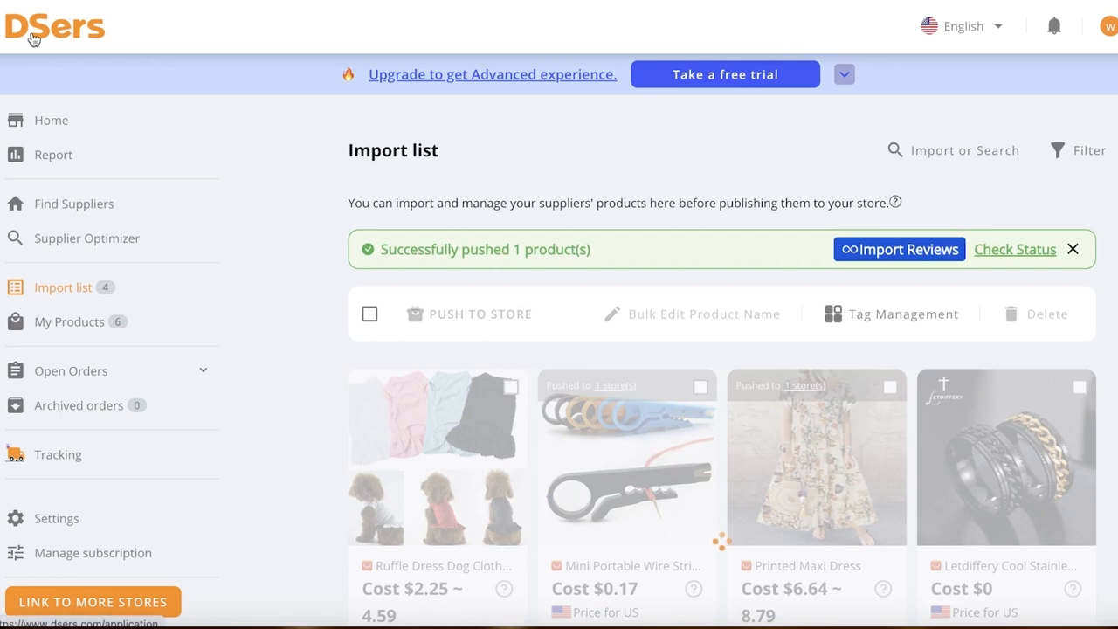
Switch to AliExpress, browse the "Arrive first, 50% off" Choice deals and open the yellow children's cartoon slippers product
click(34, 39)
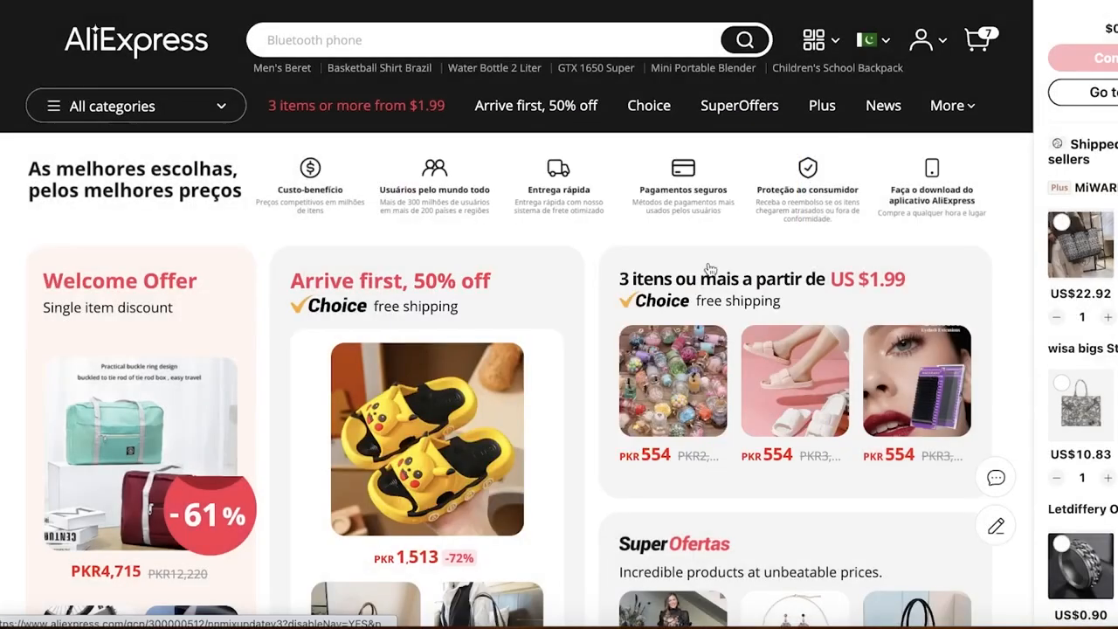
scroll(635, 272, down, 5)
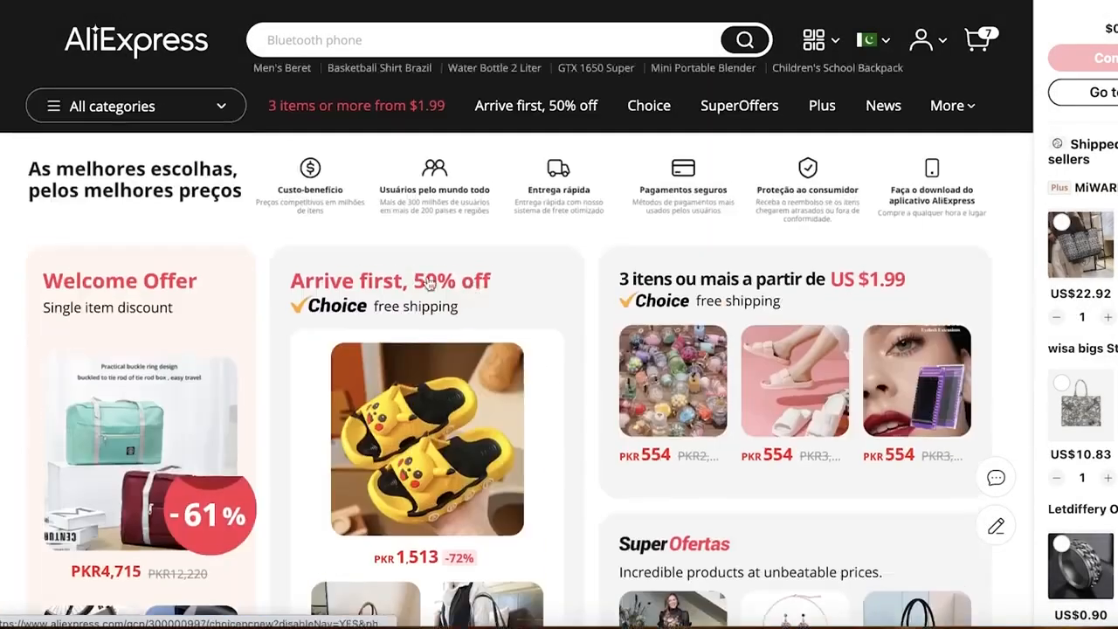
click(474, 239)
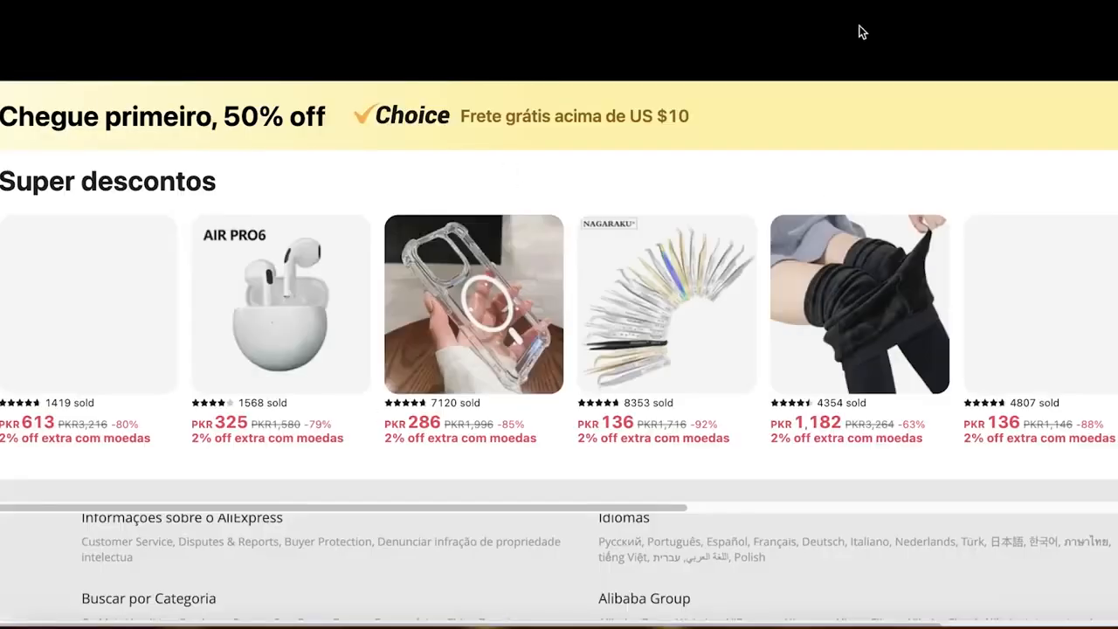
scroll(579, 256, down, 8)
scroll(579, 257, up, 6)
click(156, 429)
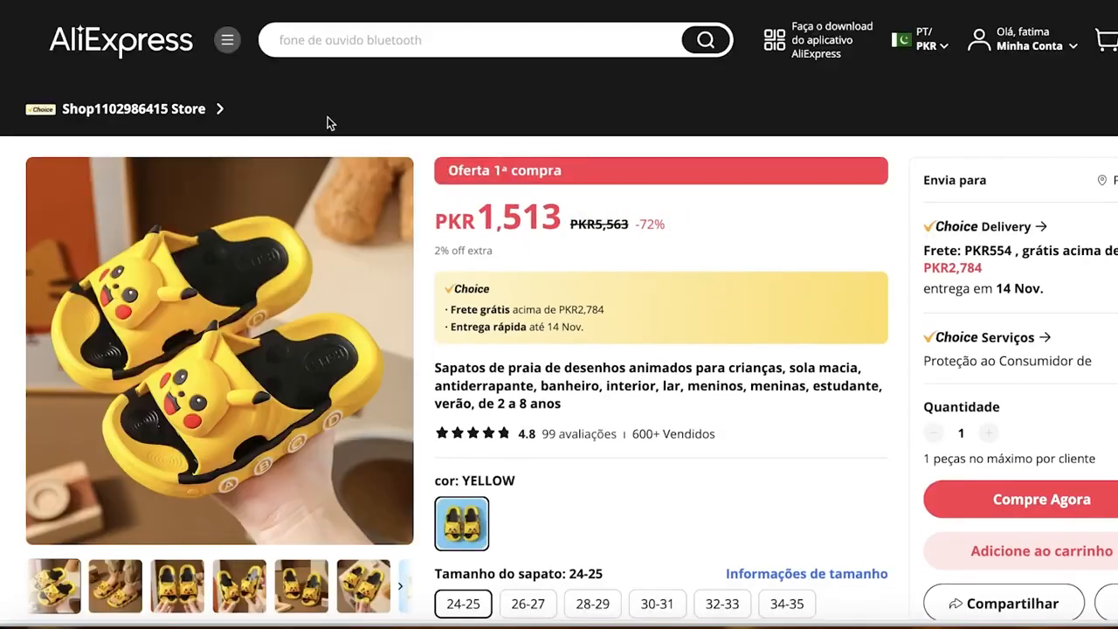
Save the yellow children's slippers product page with its images to the Downloads folder
scroll(418, 179, down, 2)
scroll(201, 262, up, 2)
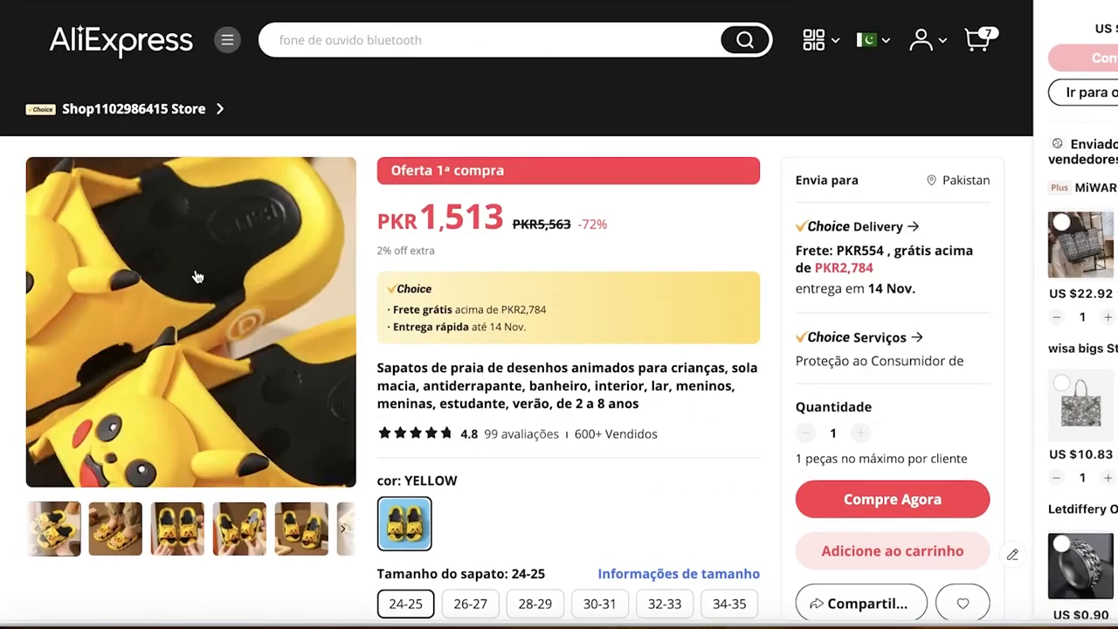
right_click(203, 272)
click(238, 345)
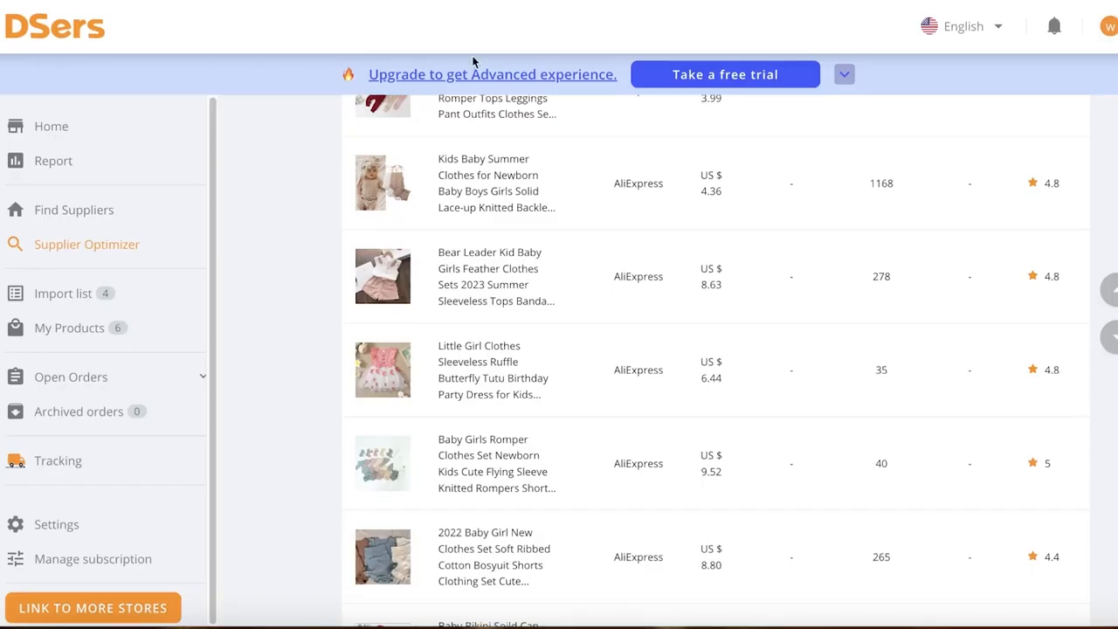
Switch to the DSers Supplier Optimizer and open its picture import for an image-based supplier search
scroll(510, 174, up, 5)
click(366, 233)
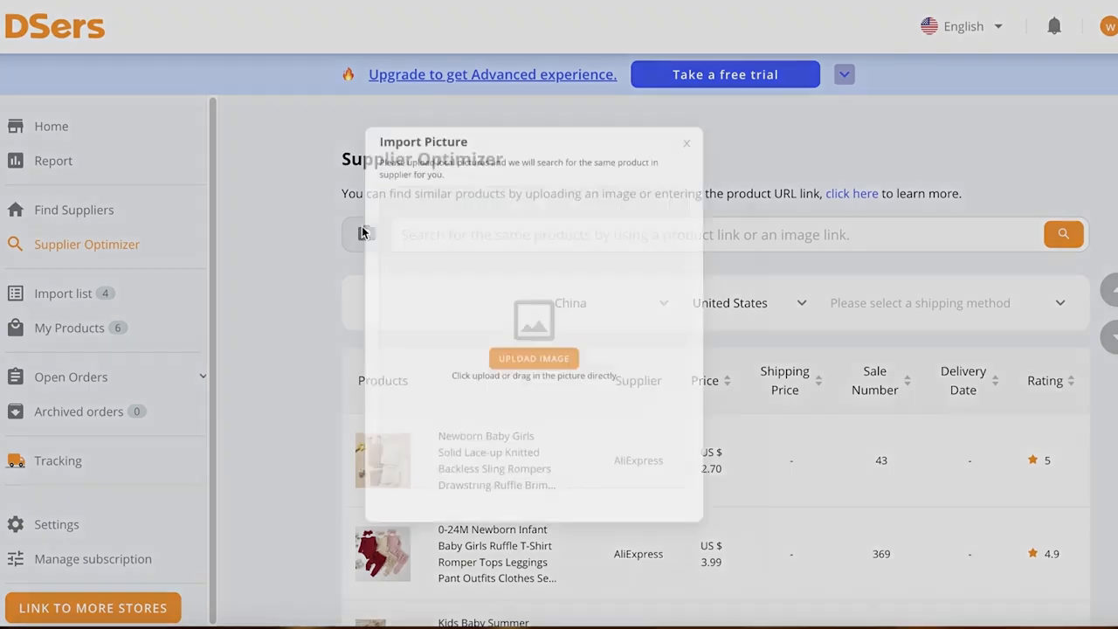
click(542, 407)
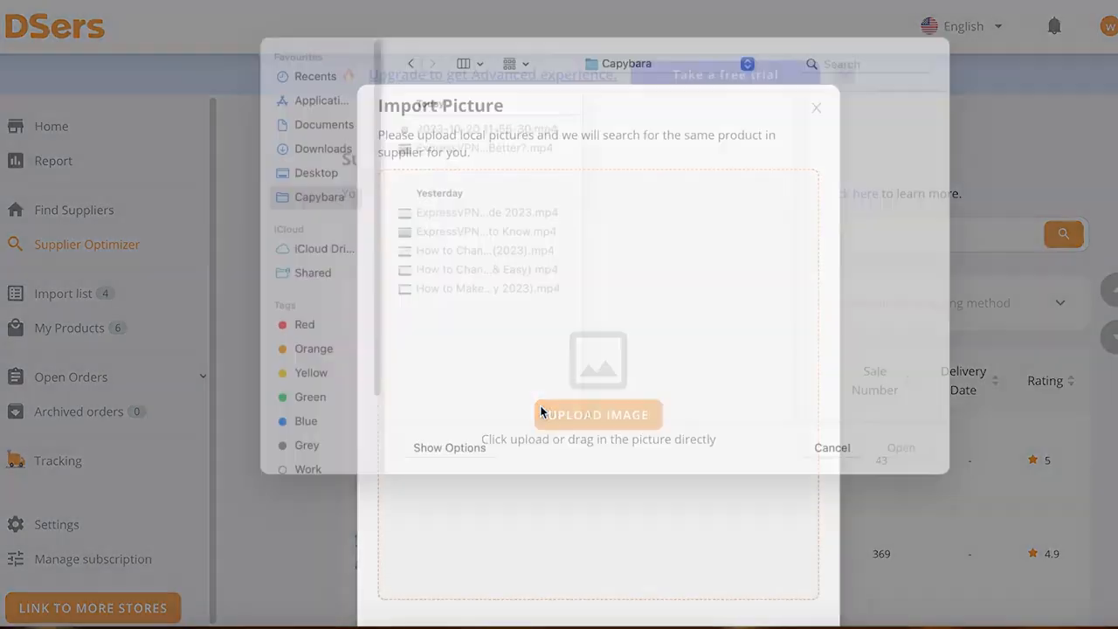
click(349, 172)
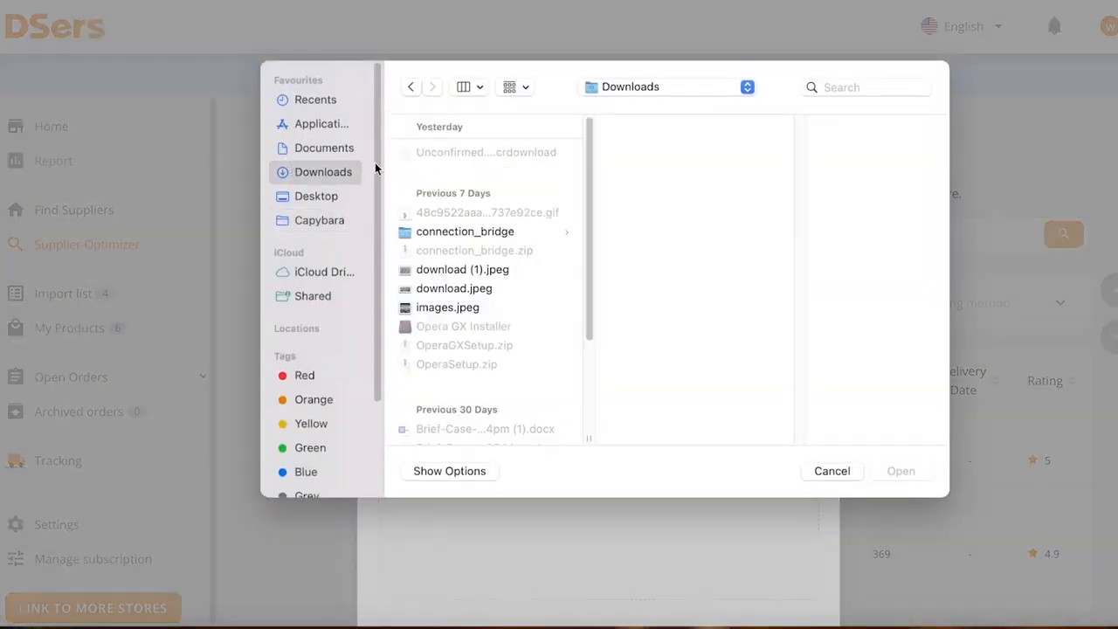
click(300, 130)
click(308, 103)
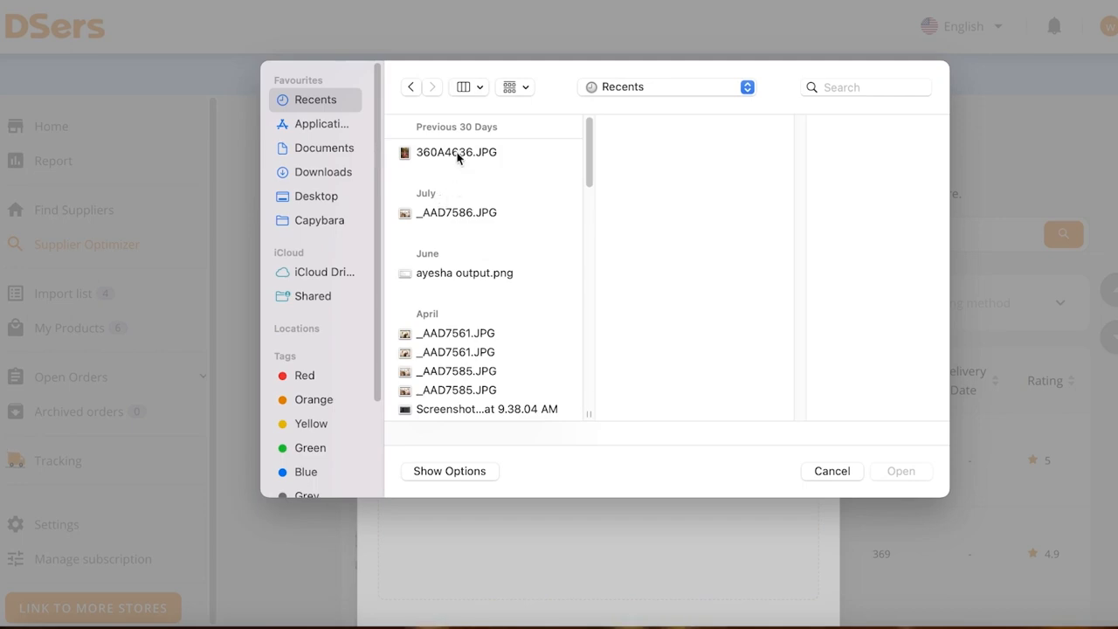
key(Escape)
Start an image upload and open the saved "Sapatos de...liExpress_files" folder in Downloads
click(621, 412)
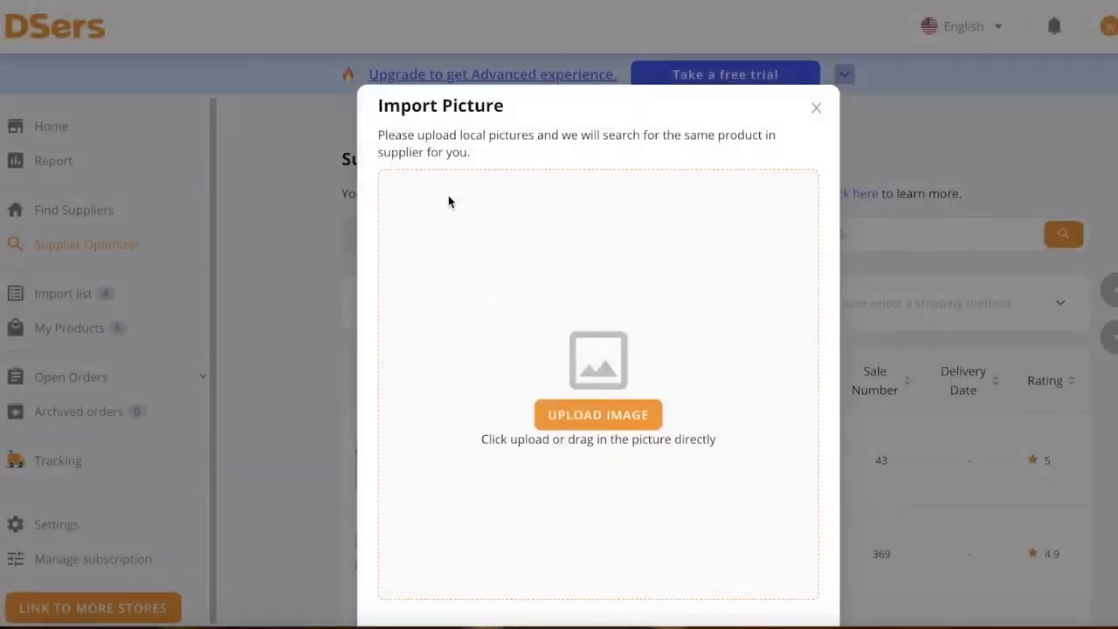
click(316, 196)
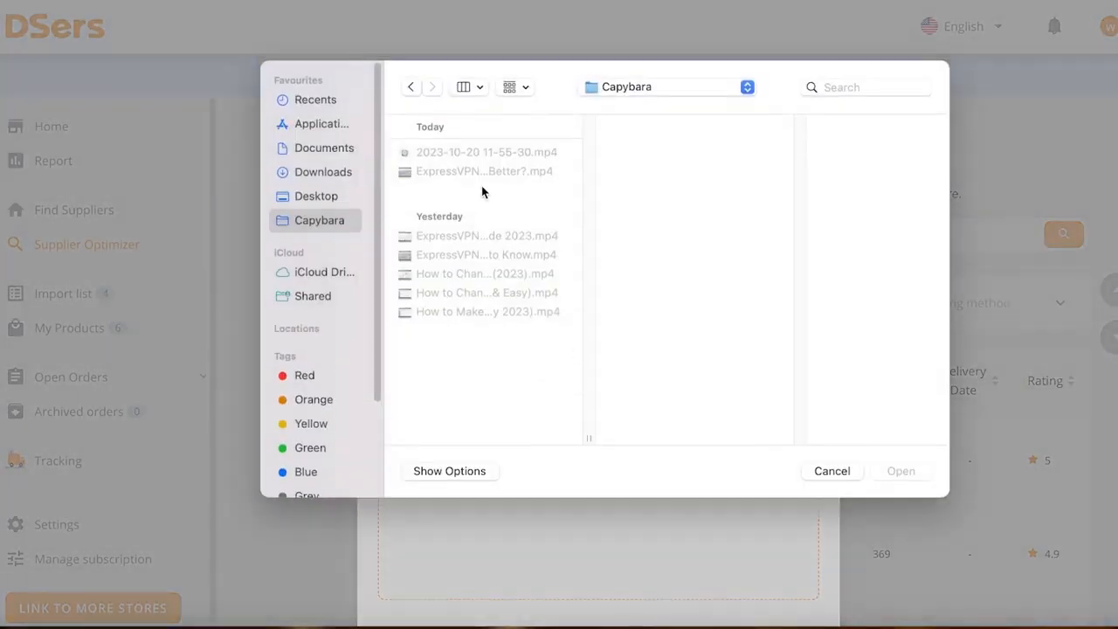
click(307, 196)
click(306, 171)
click(412, 156)
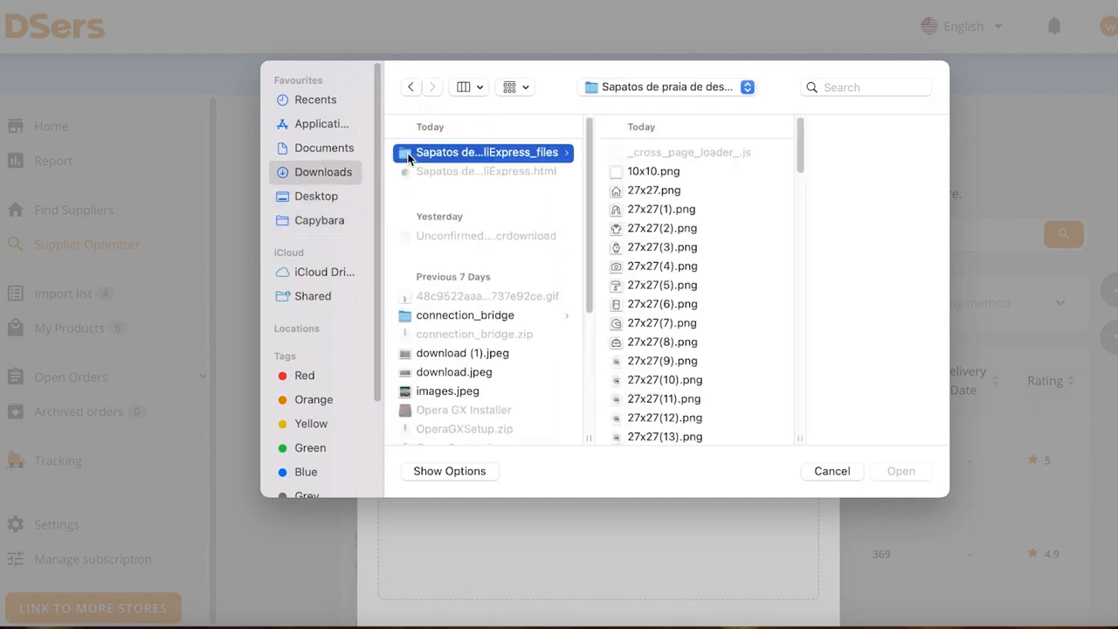
Preview the image files in the saved page's folder, looking for the slippers product photo
click(644, 210)
scroll(644, 245, down, 5)
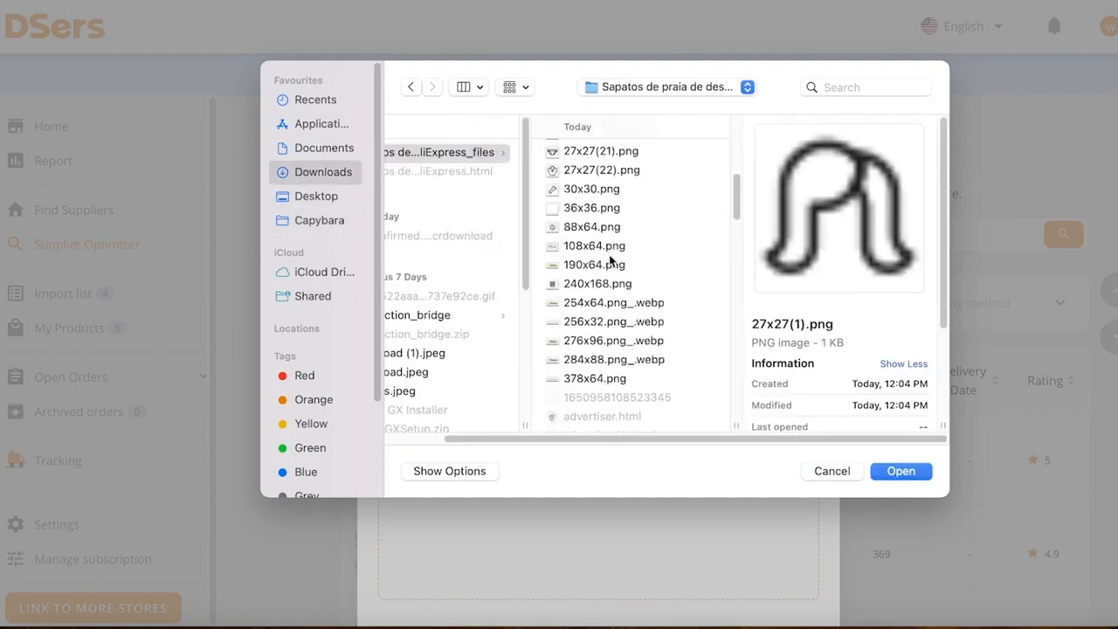
click(644, 264)
click(615, 283)
click(612, 378)
click(616, 340)
click(589, 281)
click(594, 245)
click(601, 169)
scroll(629, 358, down, 10)
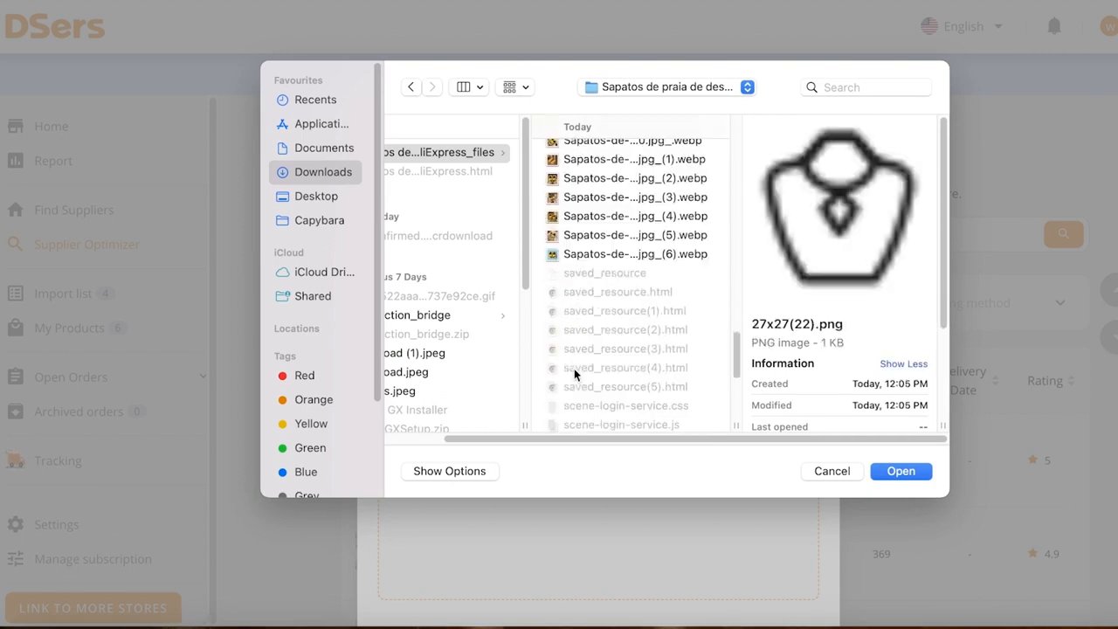
Upload the yellow slippers photo ending in "os.jpg_.webp" and submit it for the supplier image search
scroll(611, 393, up, 5)
click(611, 390)
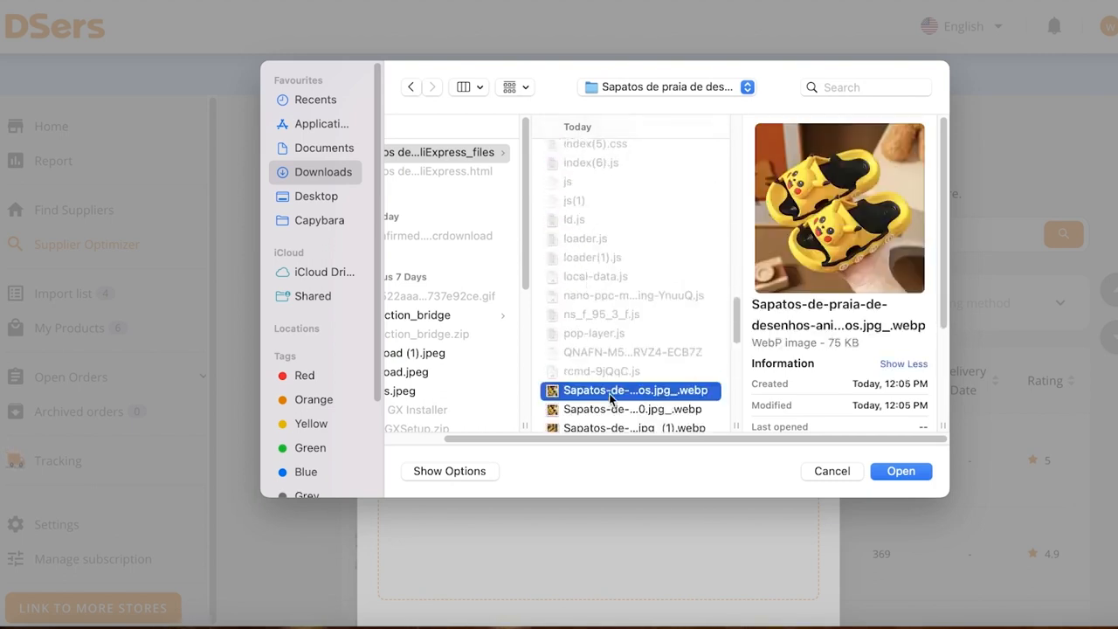
click(900, 472)
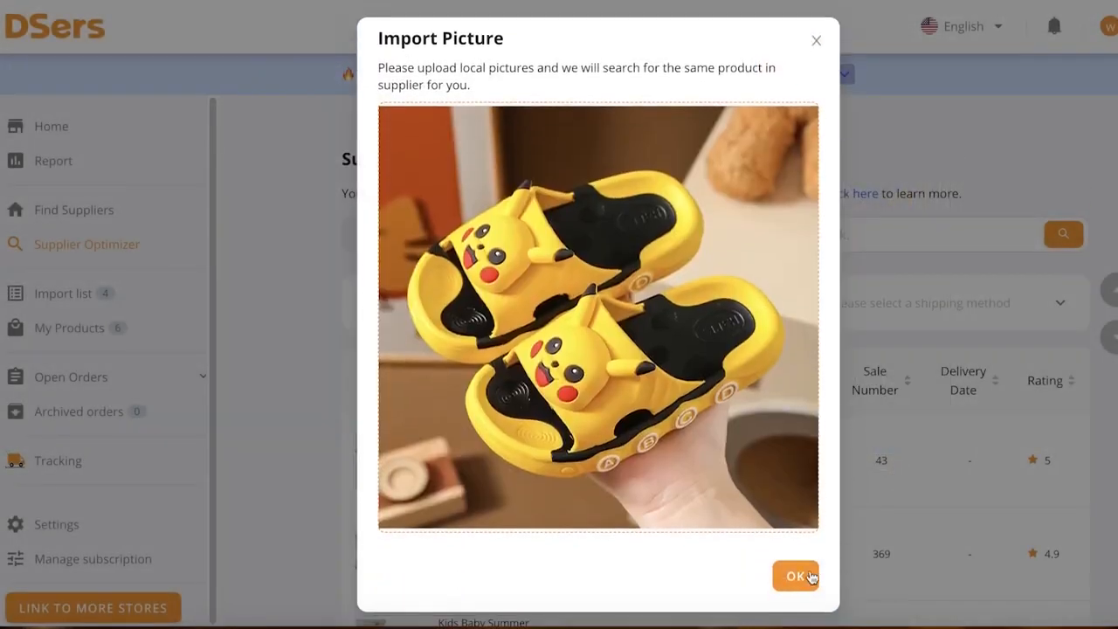
click(799, 576)
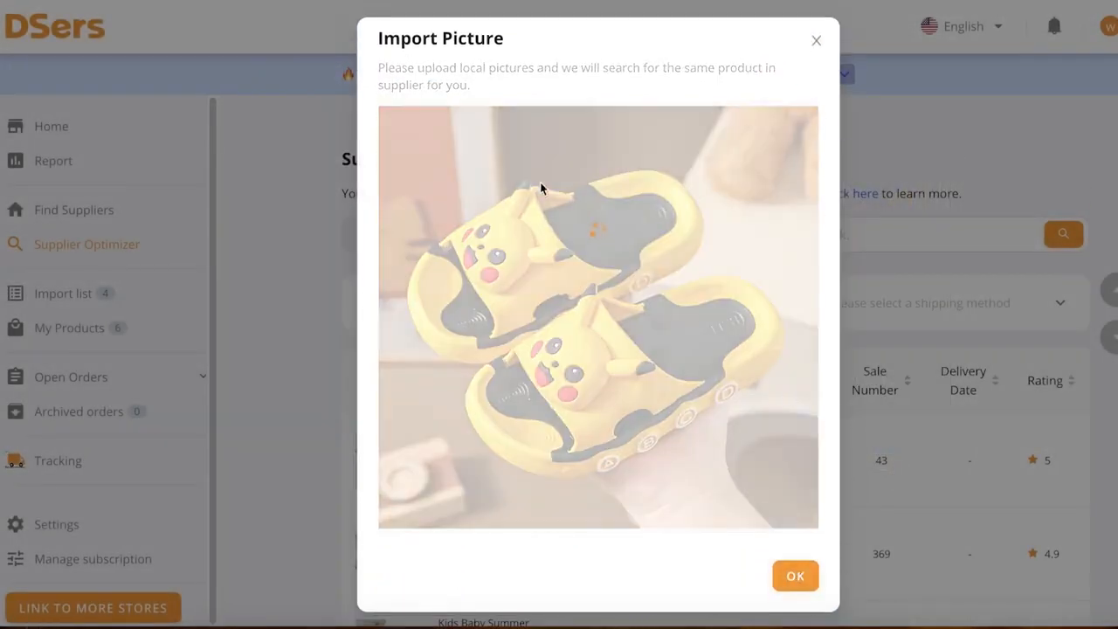